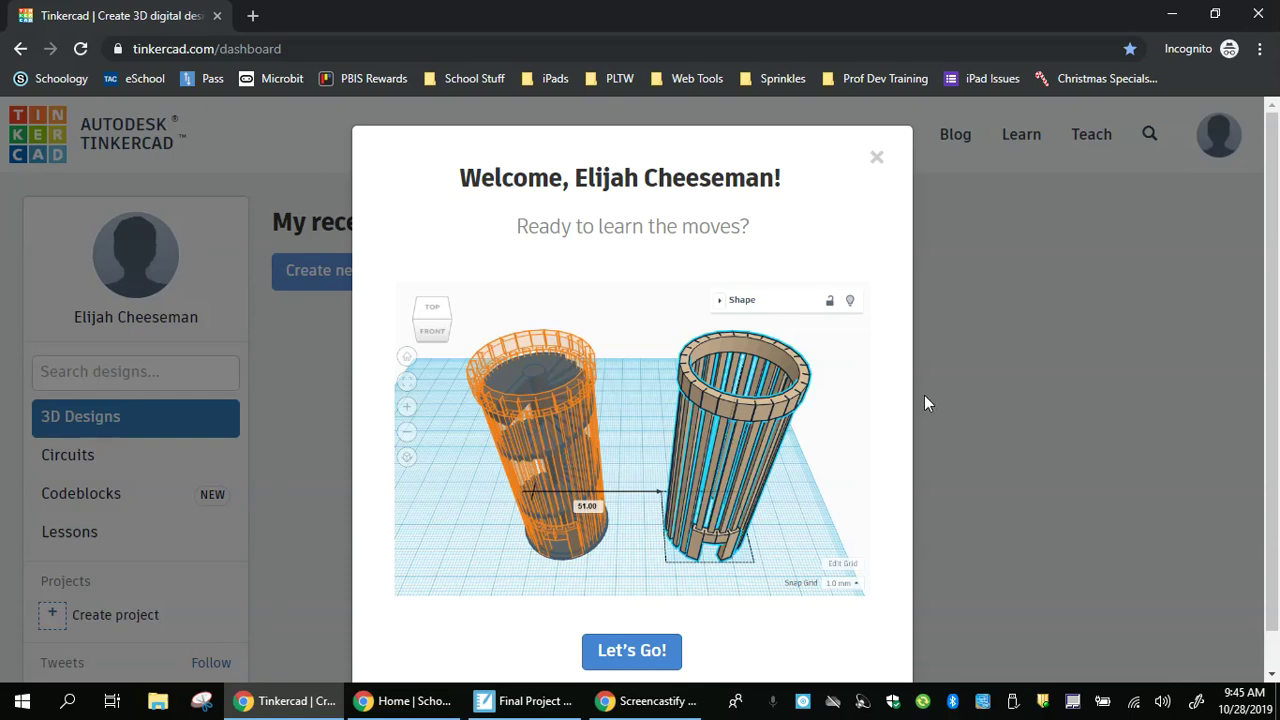
Dismiss the welcome message, create a new 3D design and rename it Cube Project.
left_click(877, 160)
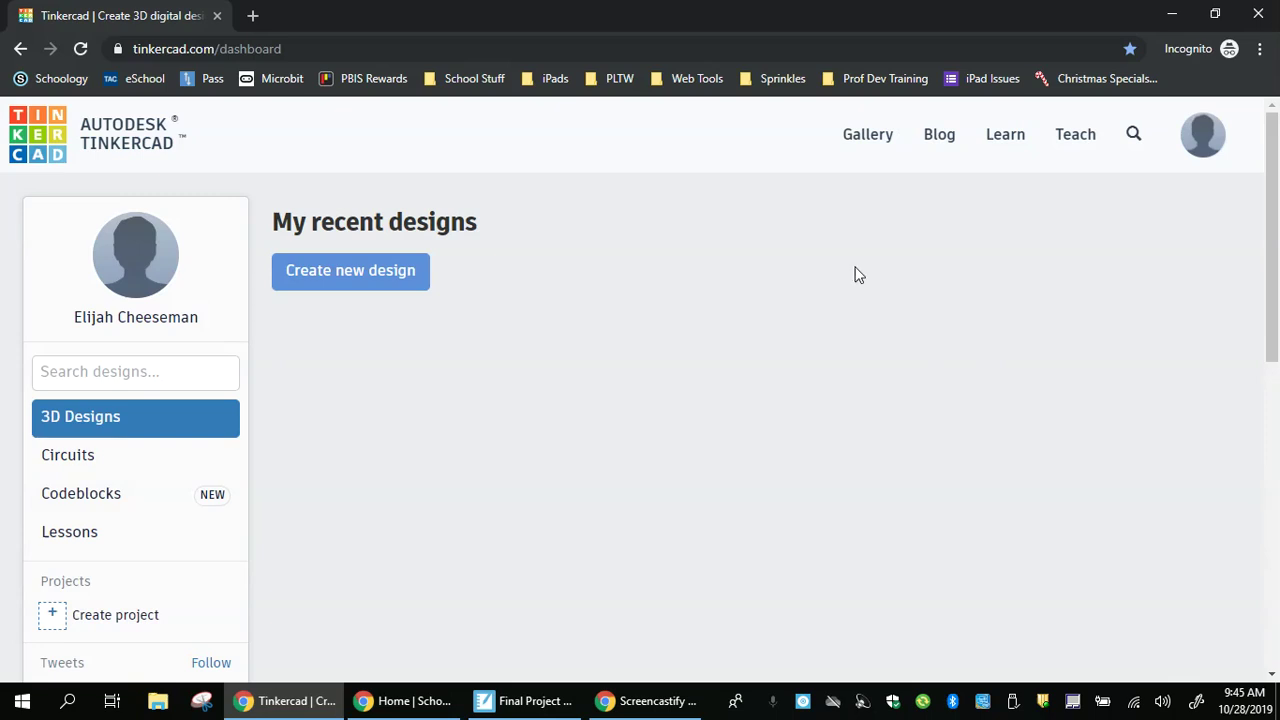
left_click(381, 289)
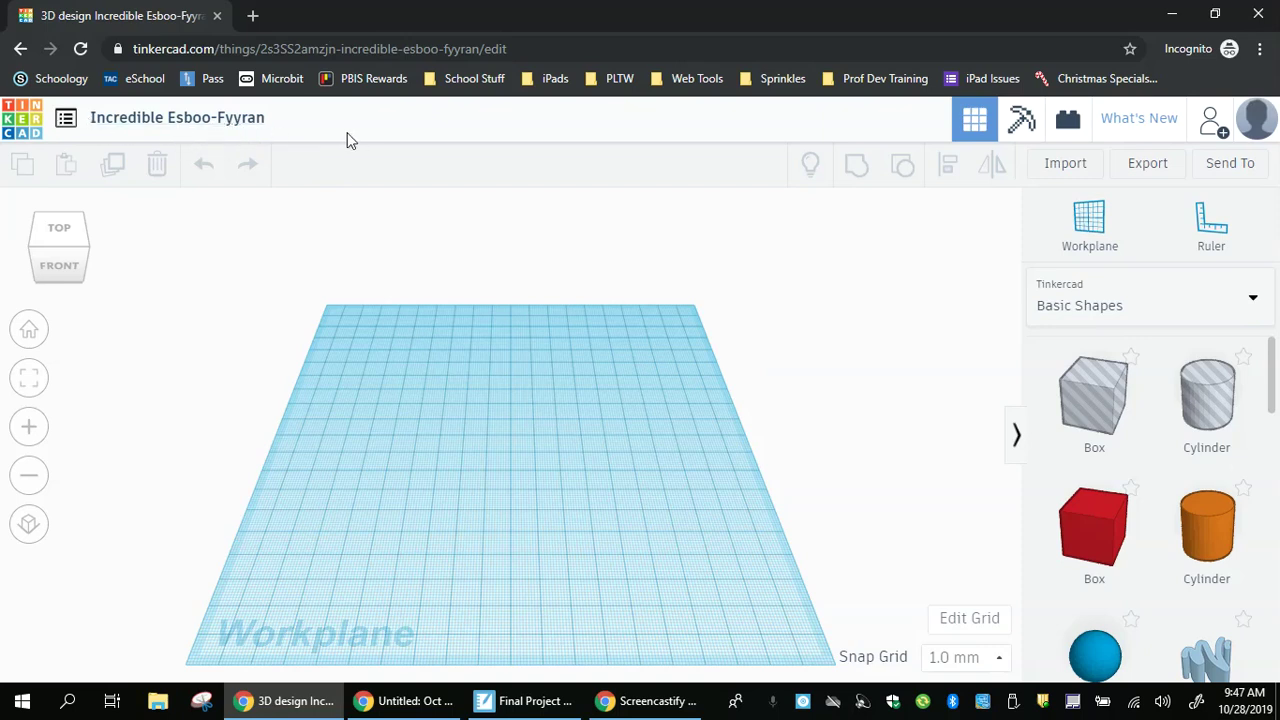
left_click(234, 124)
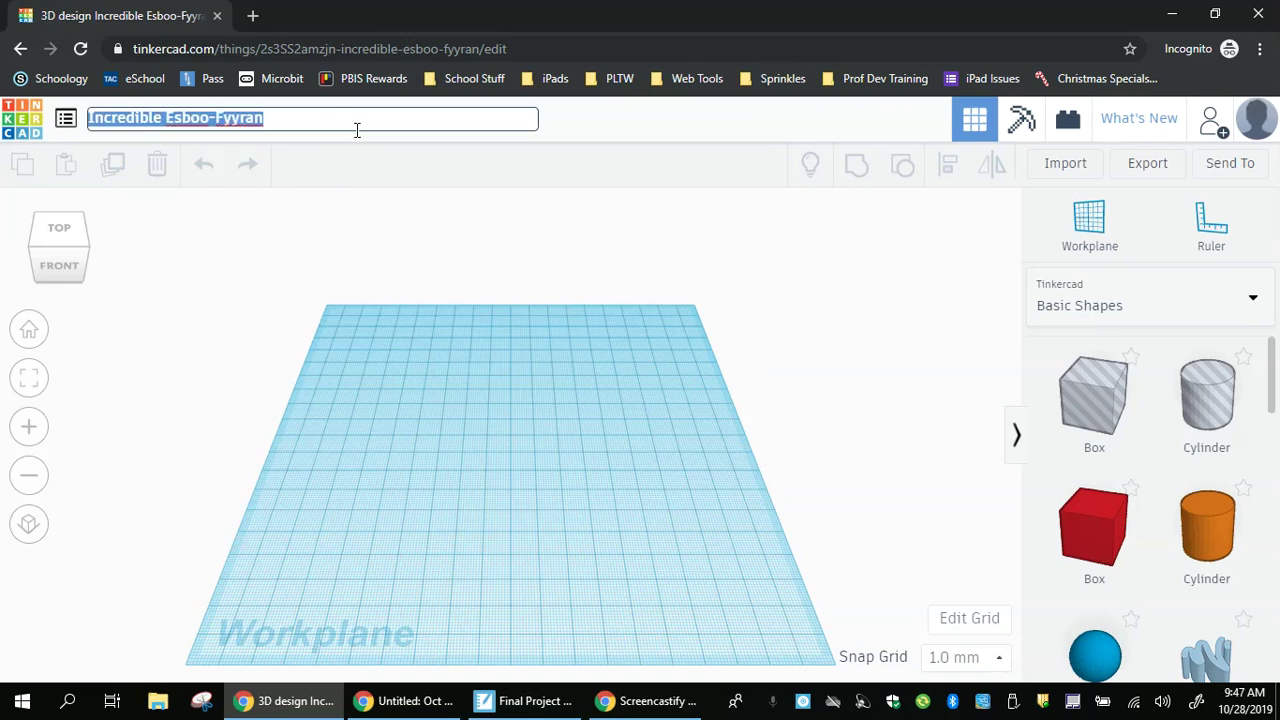
type("Cube Project")
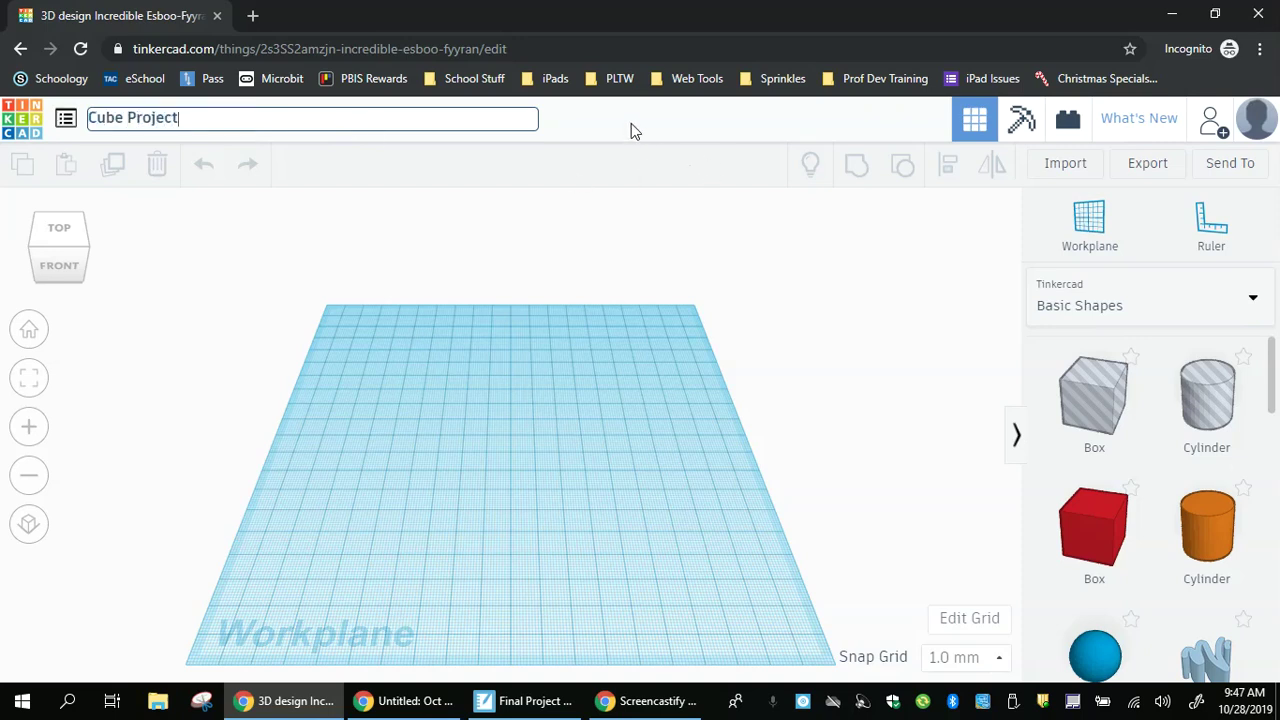
key("Return")
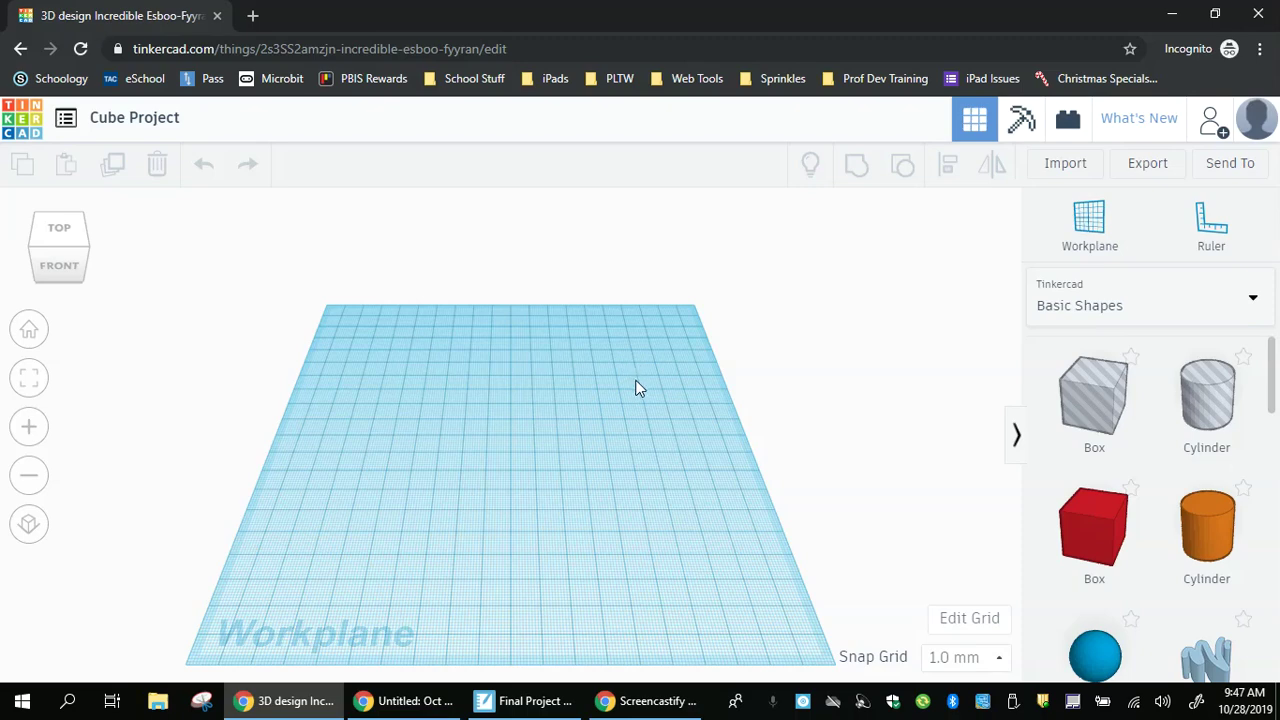
Place a solid red box on the workplane, left of its centre, with its default 20 mm dimensions.
scroll(583, 427, "up", 10)
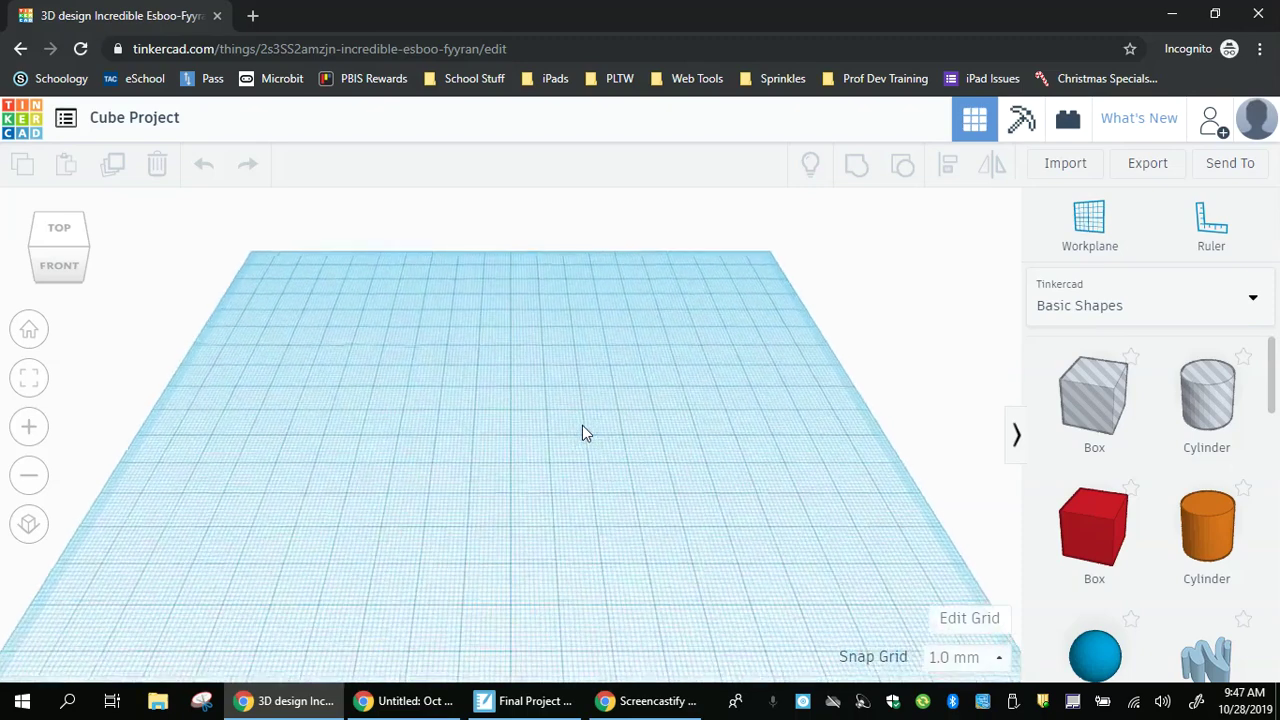
scroll(585, 432, "down", 10)
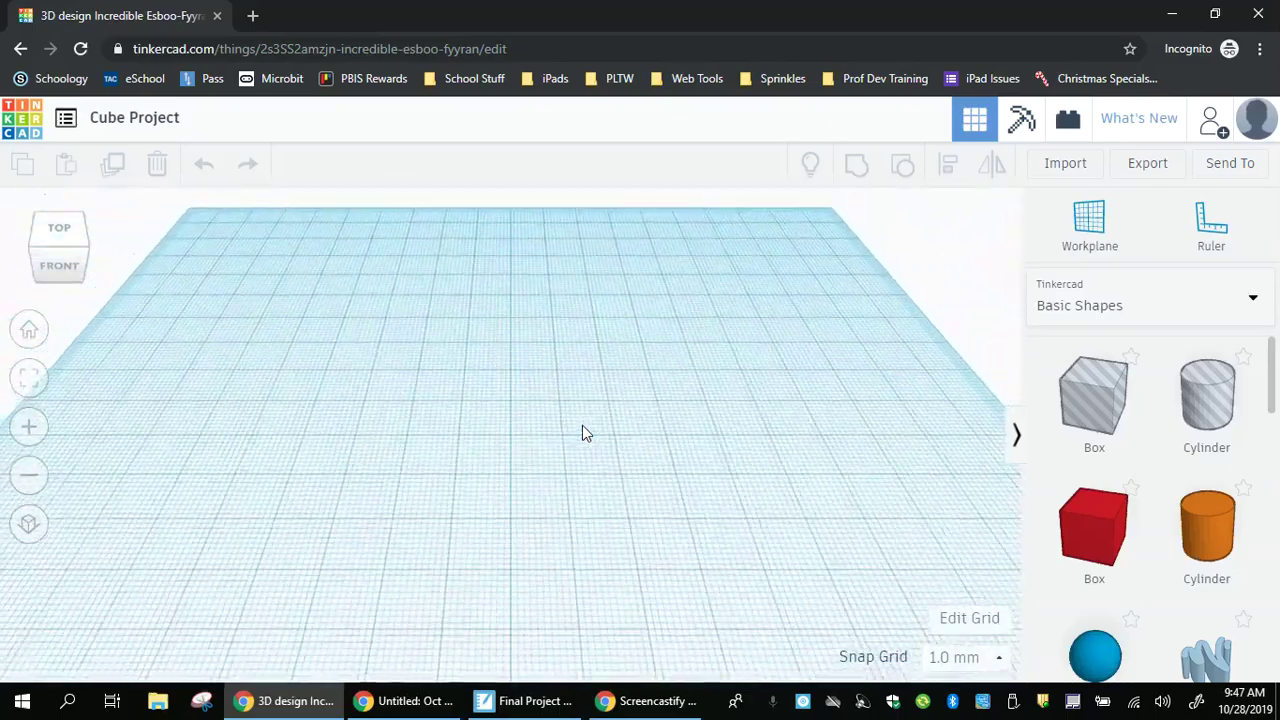
scroll(585, 432, "up", 2)
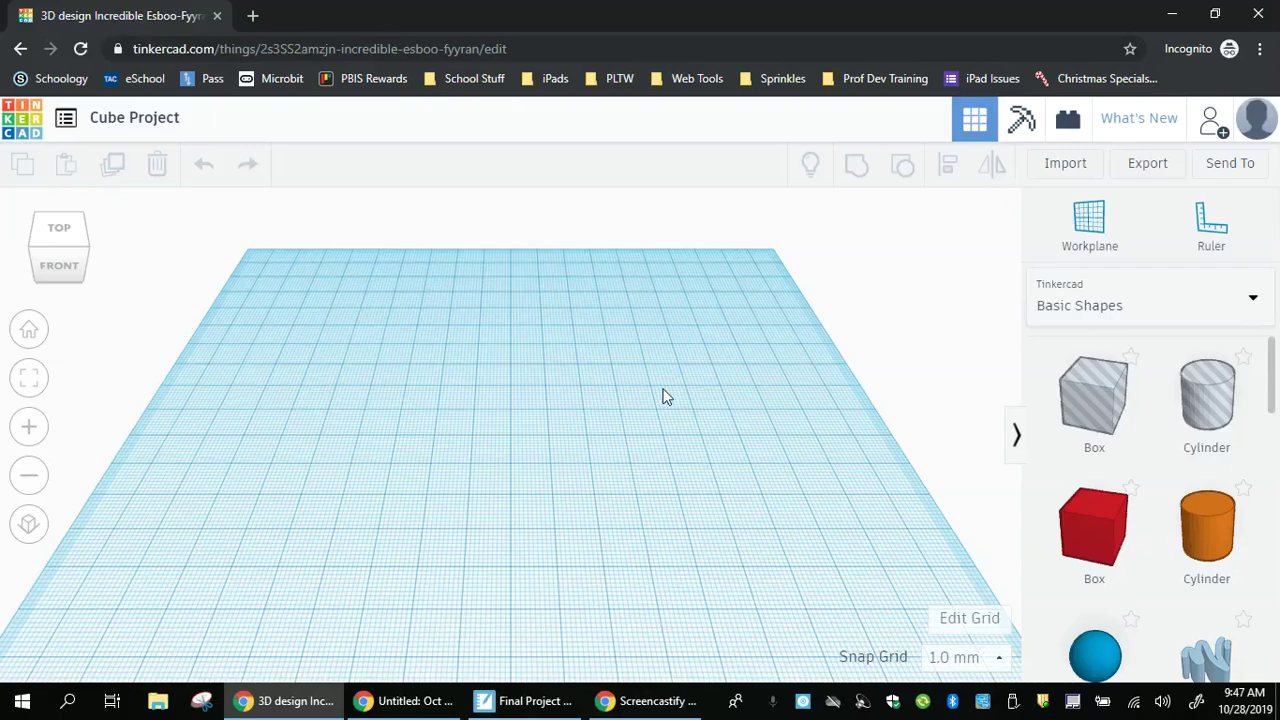
right_click_drag(662, 396, 249, 337)
mouse_move(79, 255)
left_mouse_down()
mouse_move(51, 241)
mouse_move(82, 256)
mouse_move(72, 252)
left_mouse_up()
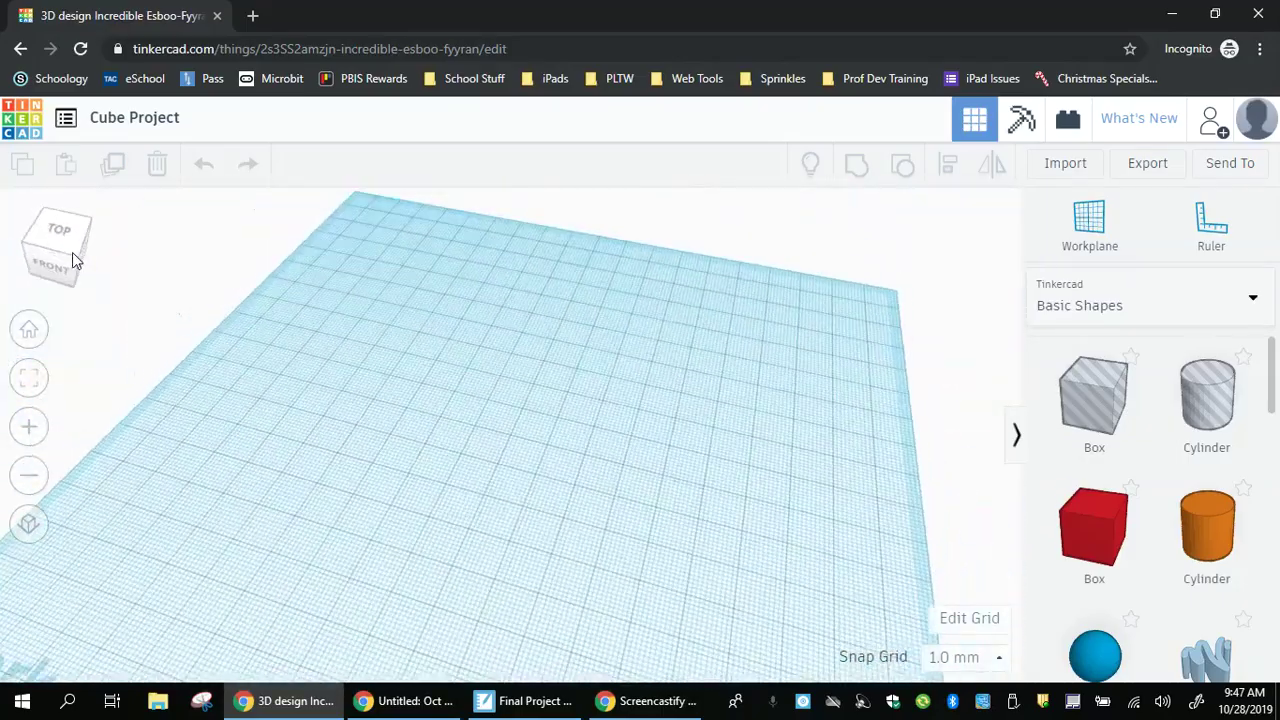
left_click(72, 252)
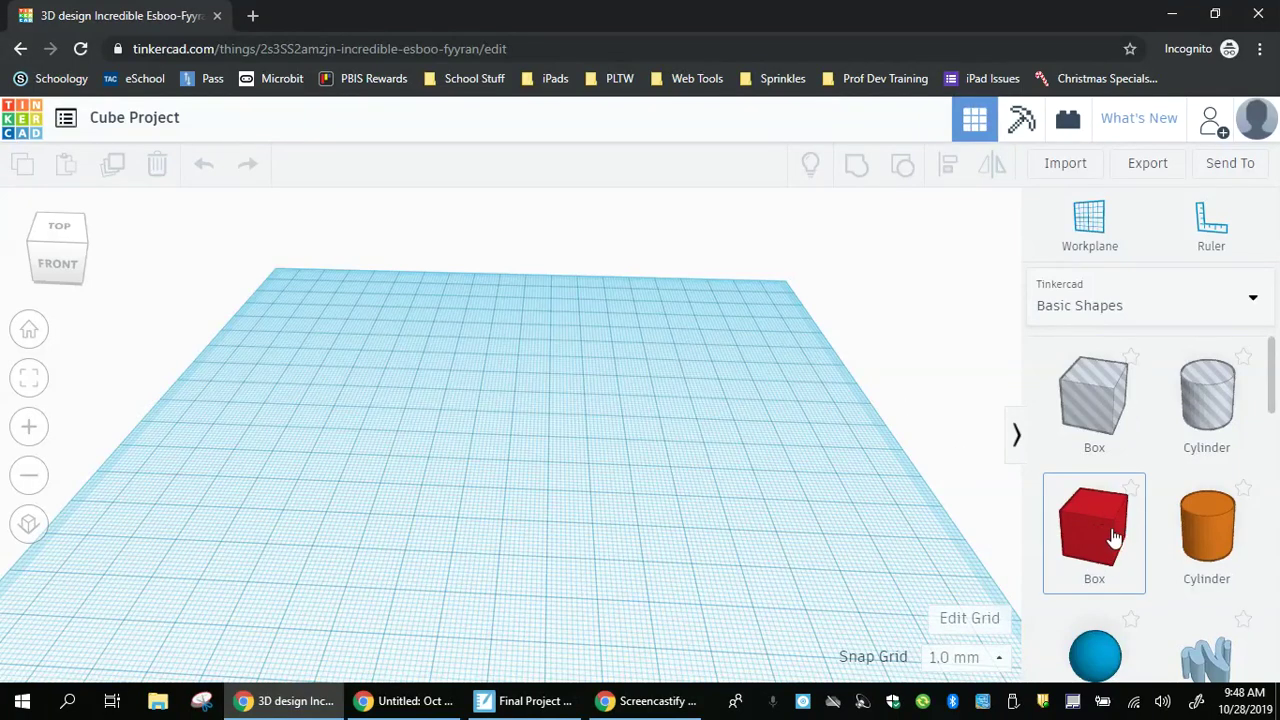
left_click_drag(1082, 537, 492, 409)
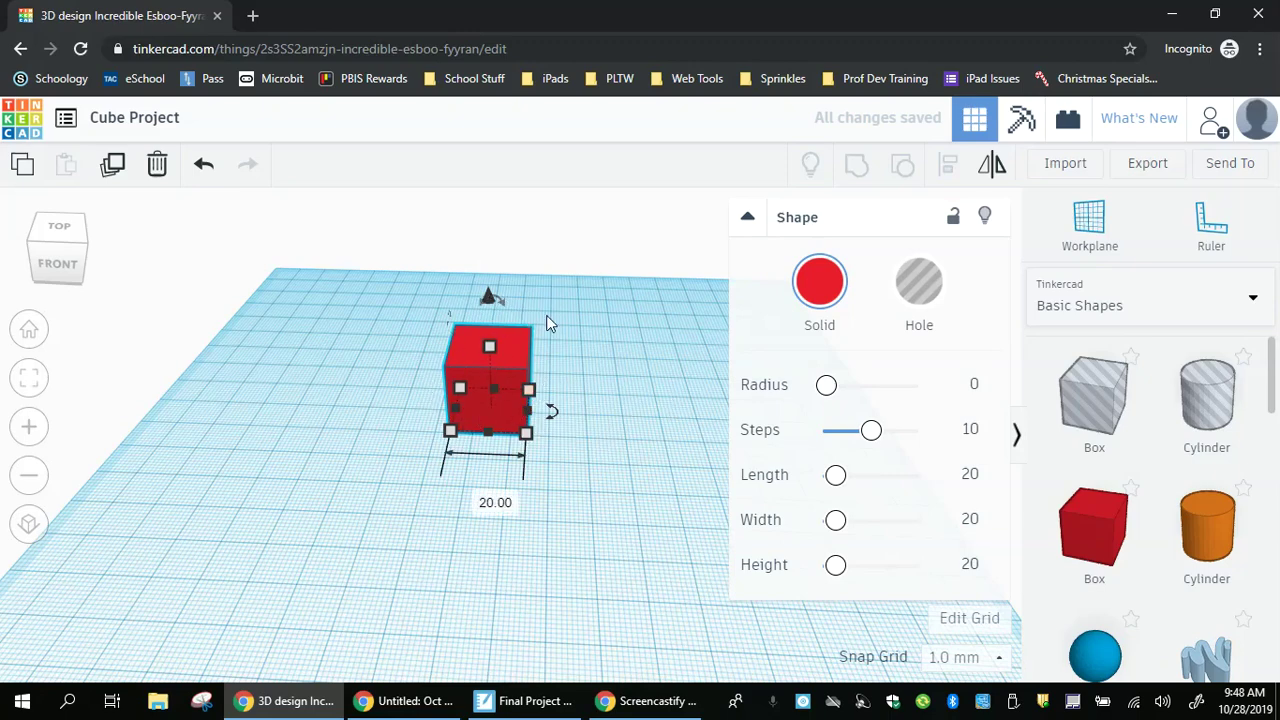
left_click(630, 378)
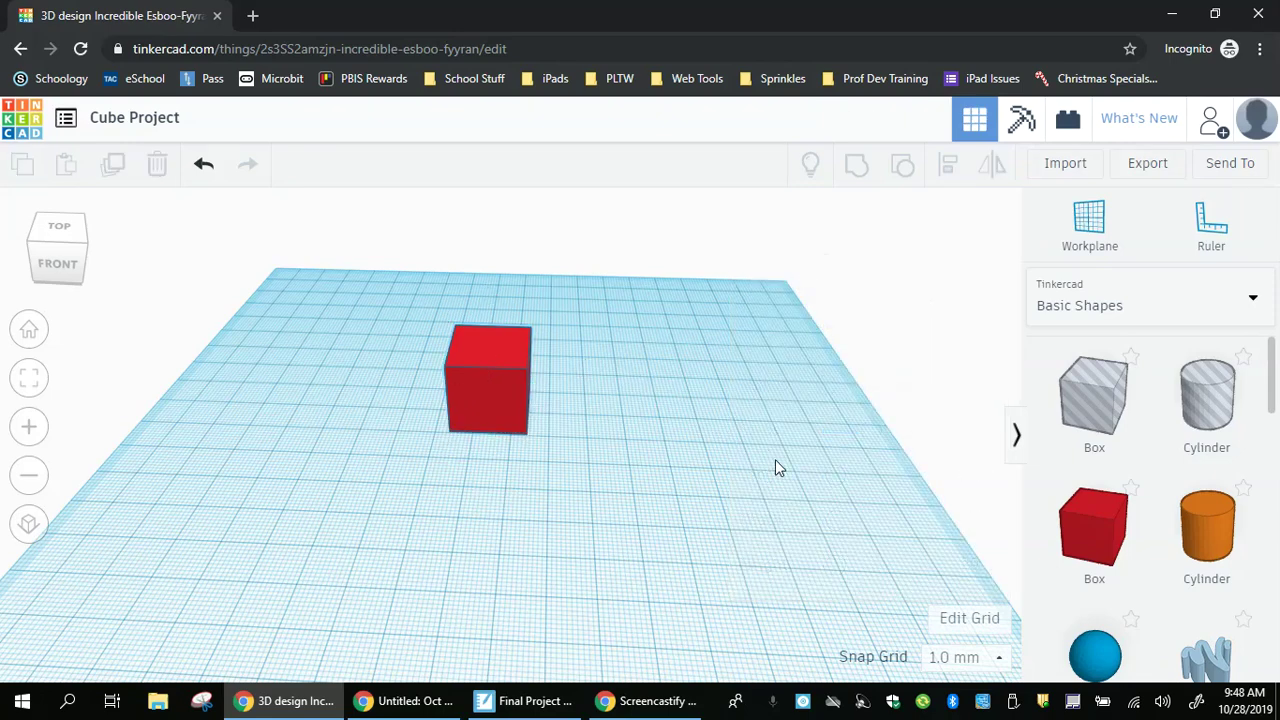
Set the workplane on the box's right face and attach a second red box of equal size to that face.
right_click_drag(775, 459, 692, 457)
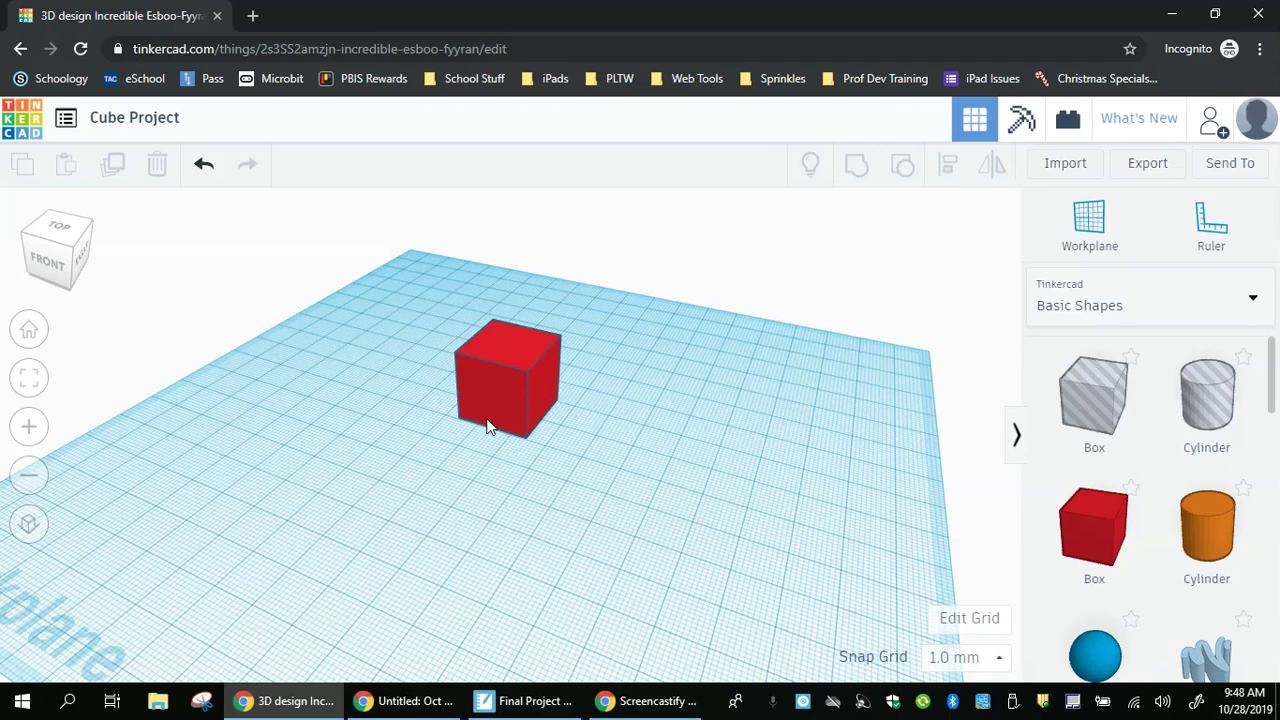
right_click_drag(498, 350, 378, 412)
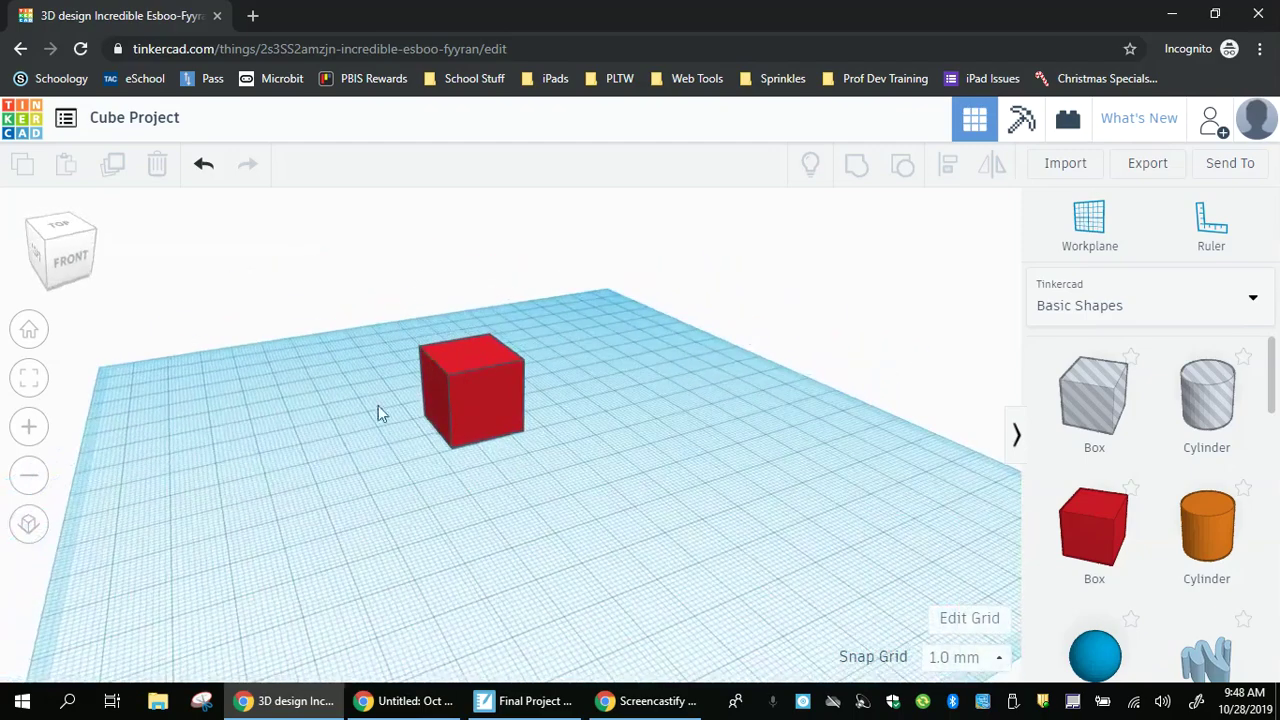
right_click_drag(740, 405, 577, 415)
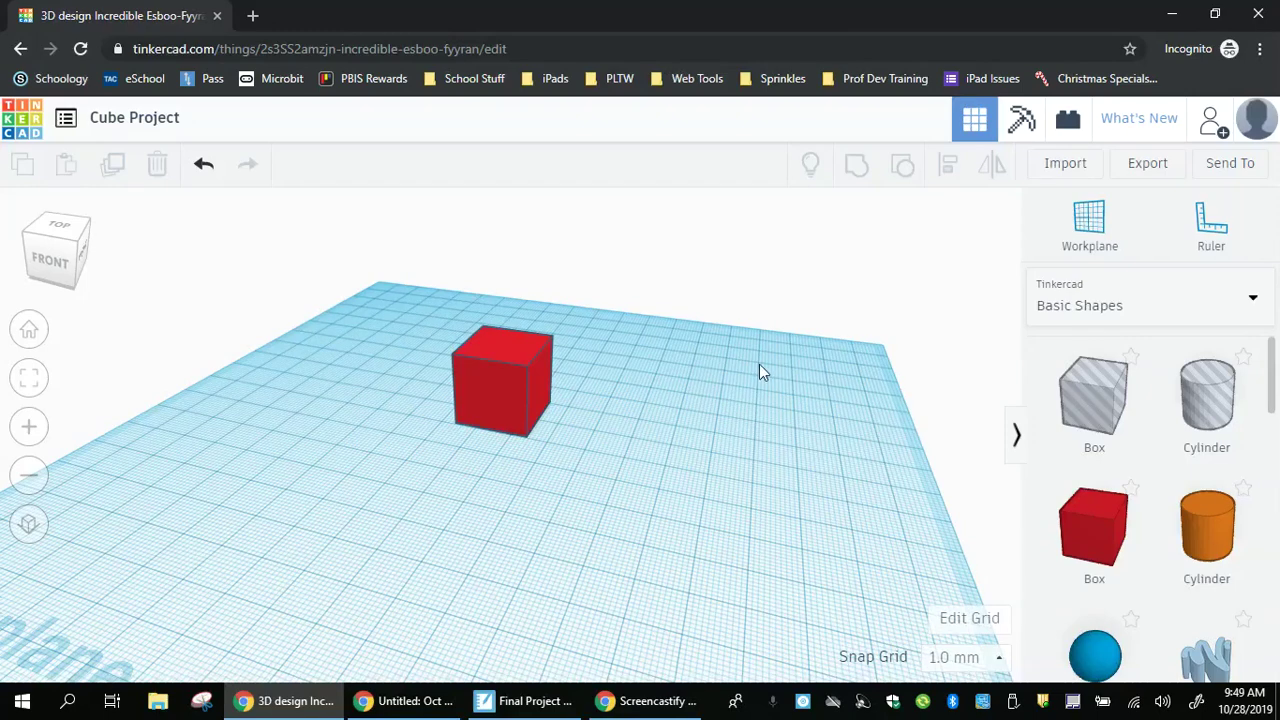
left_click(1087, 256)
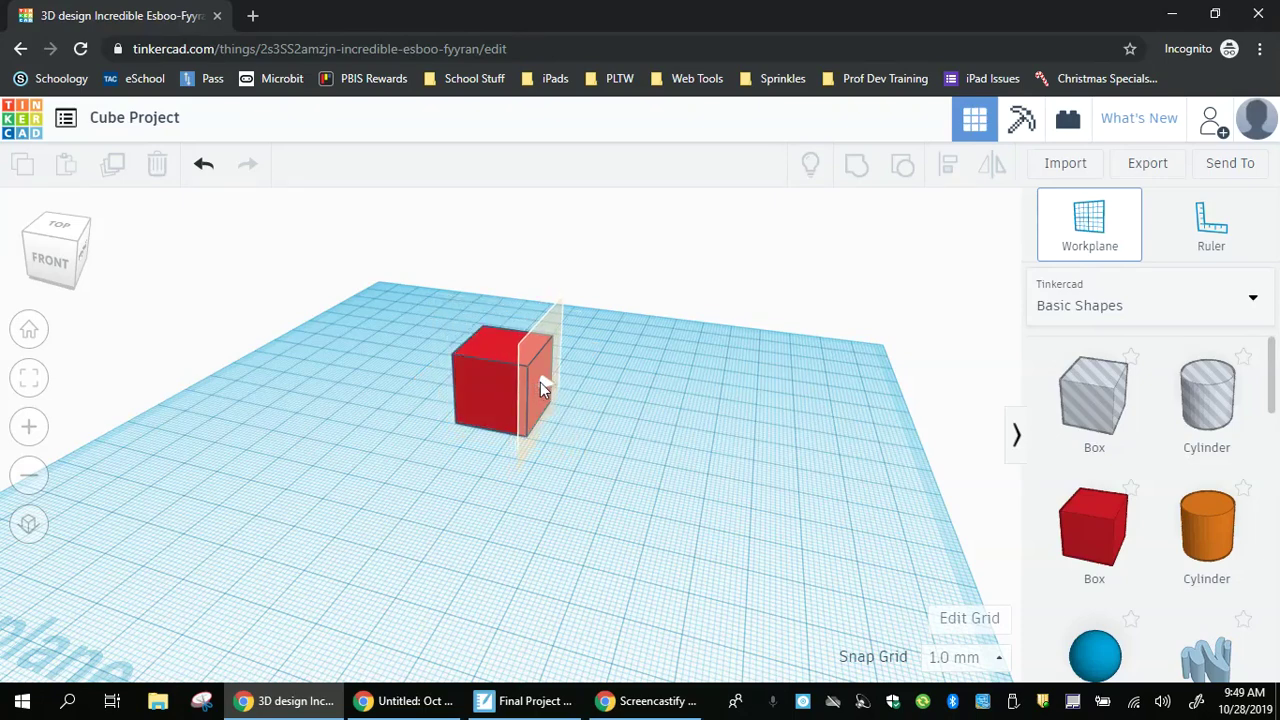
left_click(540, 390)
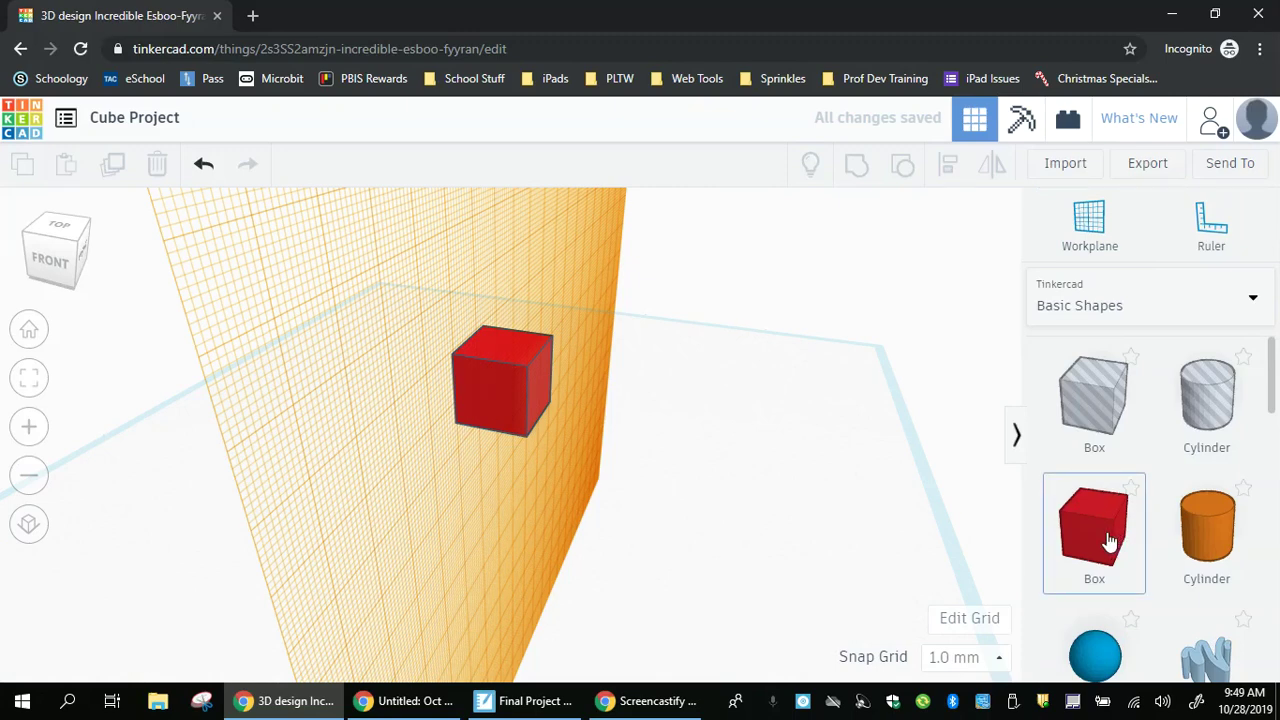
left_click_drag(1110, 541, 540, 384)
left_click(687, 307)
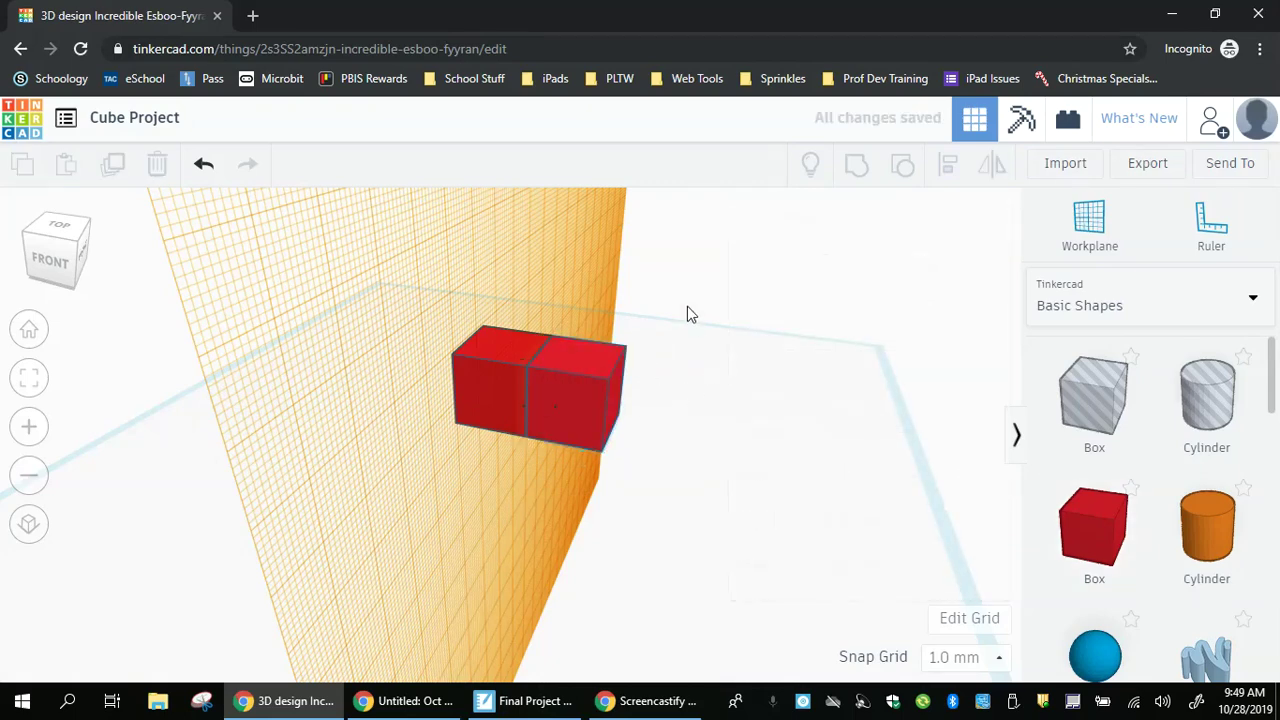
Set the workplane on the second box's top face and stack a third red box on it.
right_click_drag(757, 498, 757, 429)
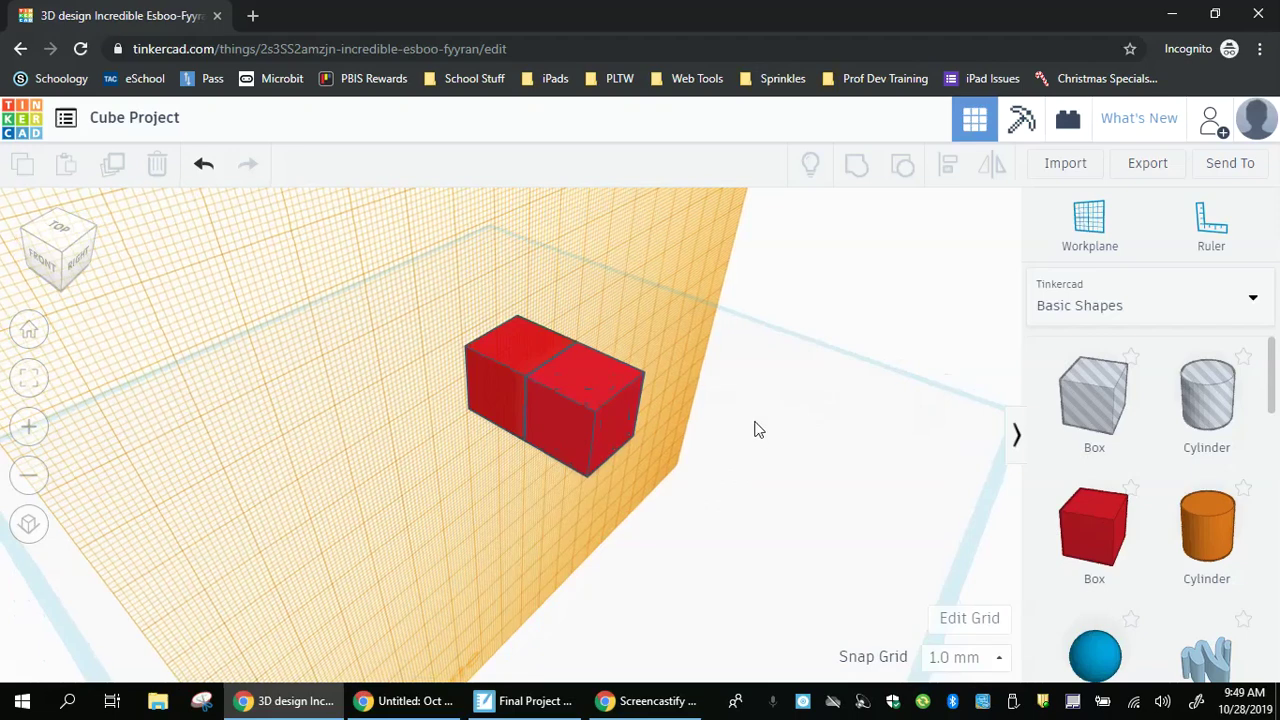
left_click(1090, 235)
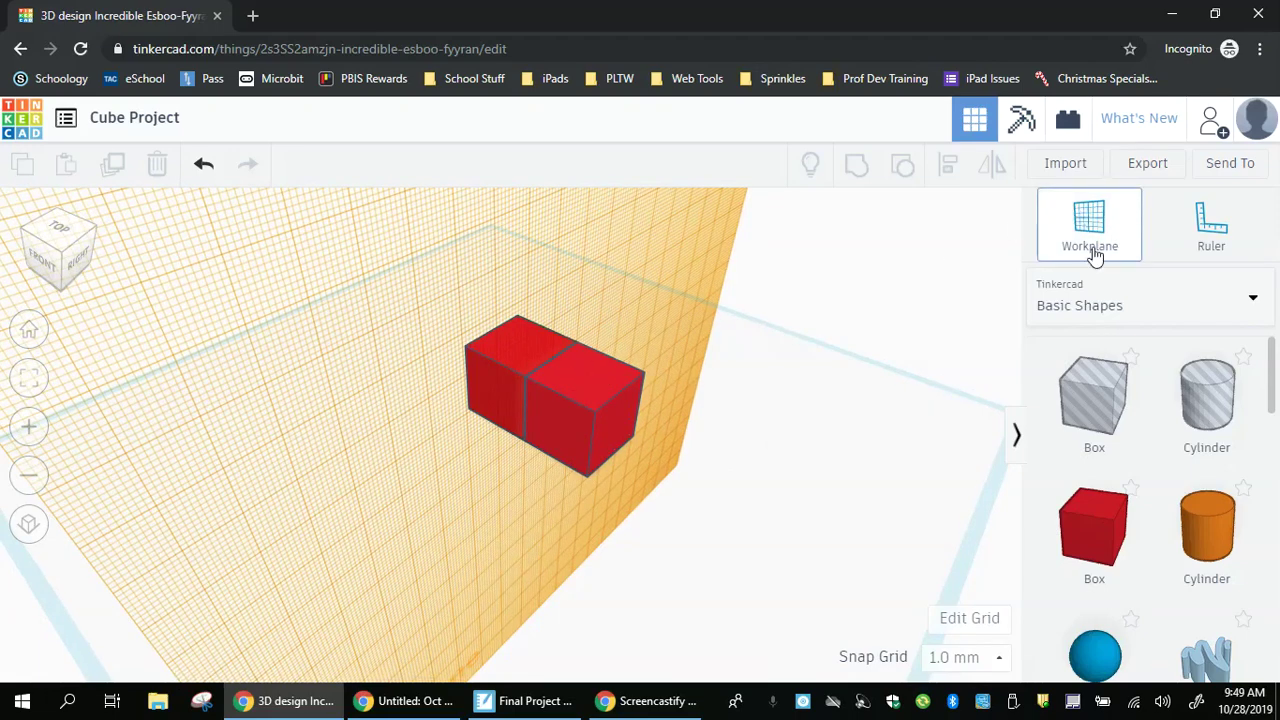
left_click(585, 378)
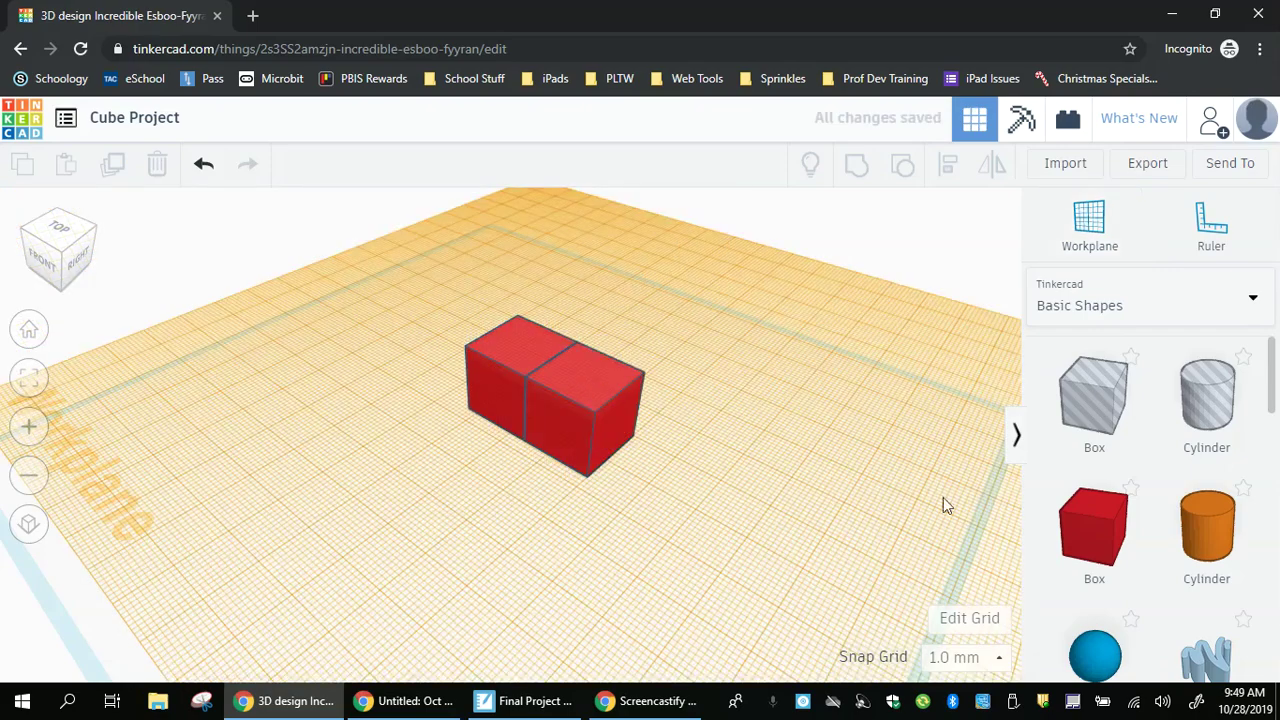
left_click_drag(1094, 525, 592, 374)
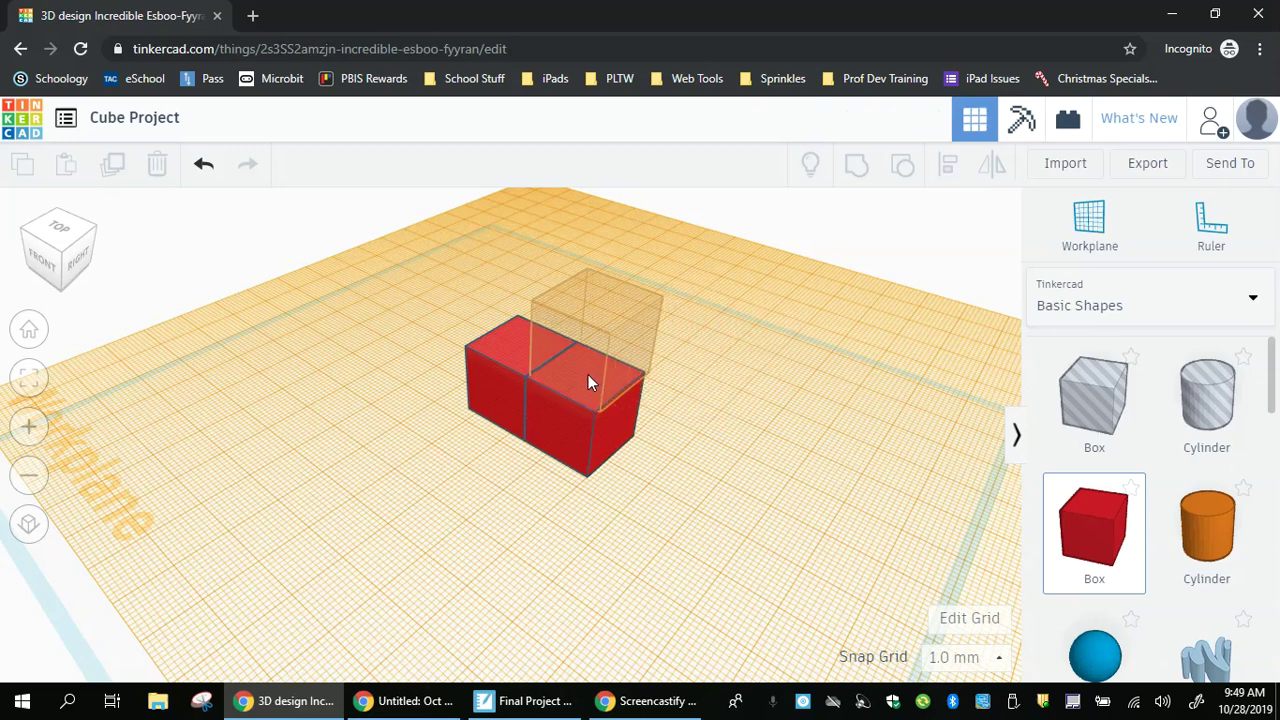
left_click_drag(588, 374, 586, 374)
left_click(709, 454)
Set the workplane on the front face of the lower right box and attach a fourth red box there.
right_click_drag(709, 454, 729, 474)
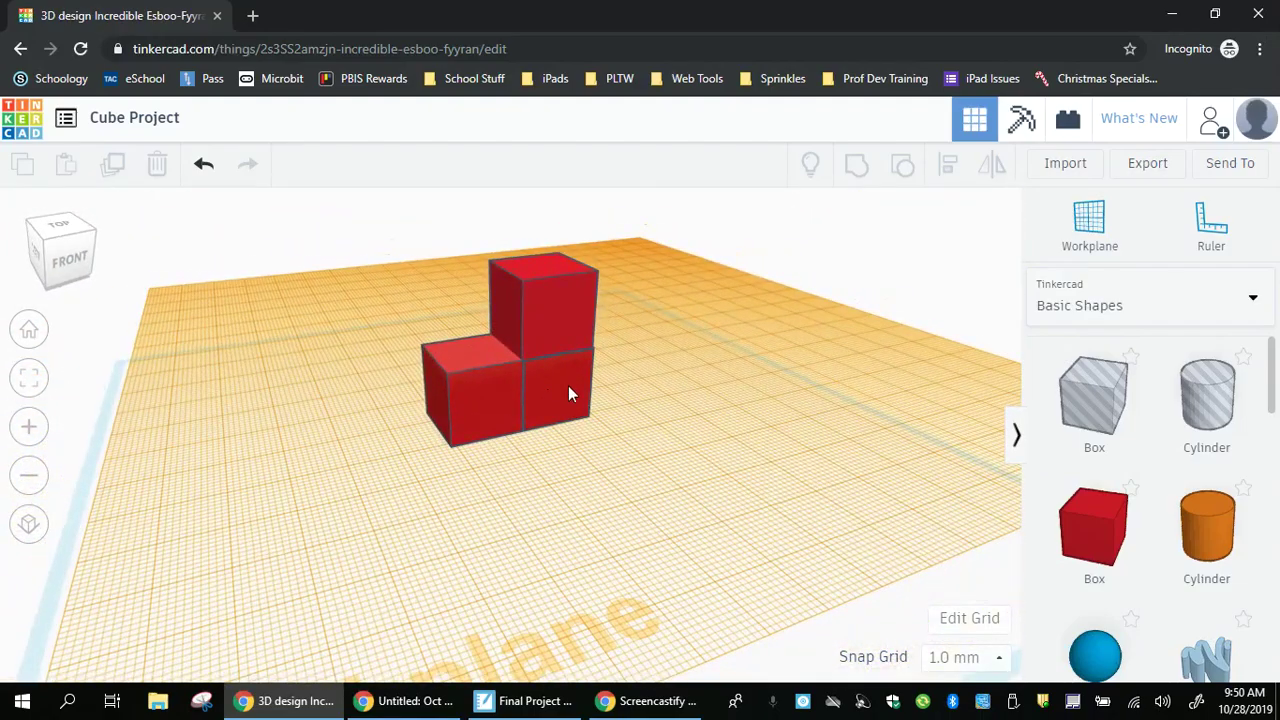
left_click(1100, 224)
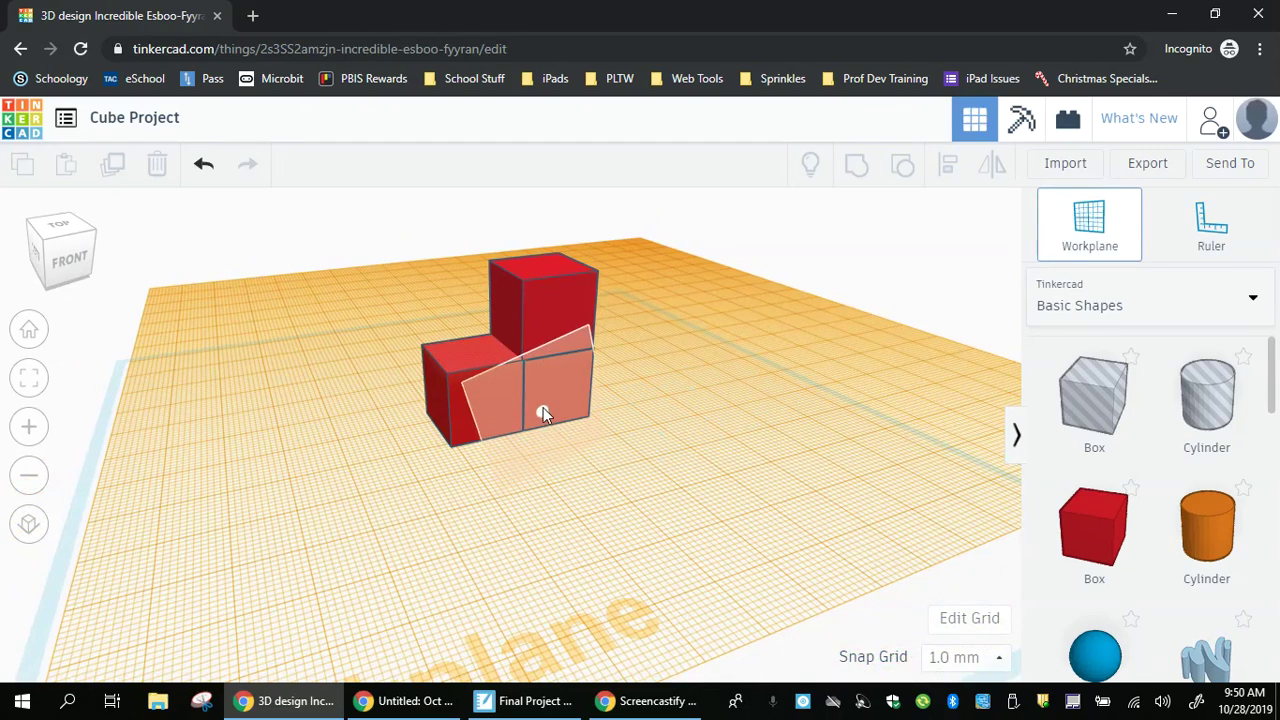
left_click(557, 384)
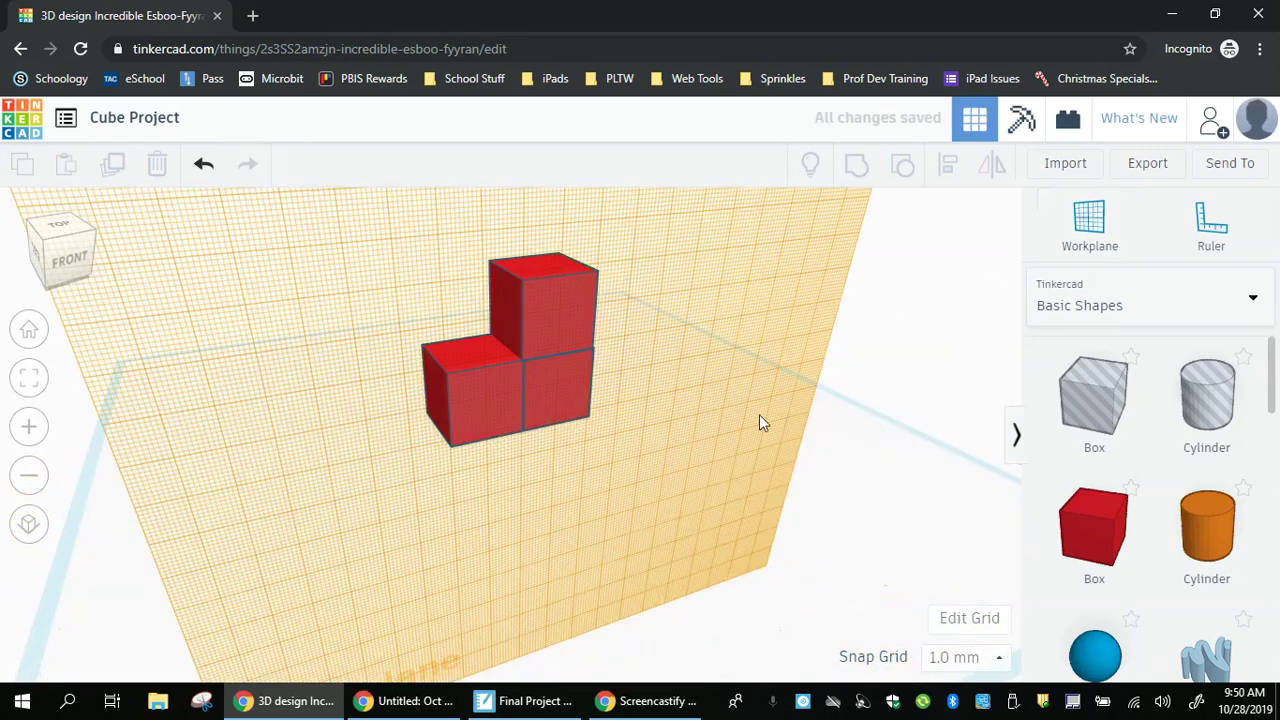
left_click_drag(1062, 525, 559, 388)
left_click(716, 301)
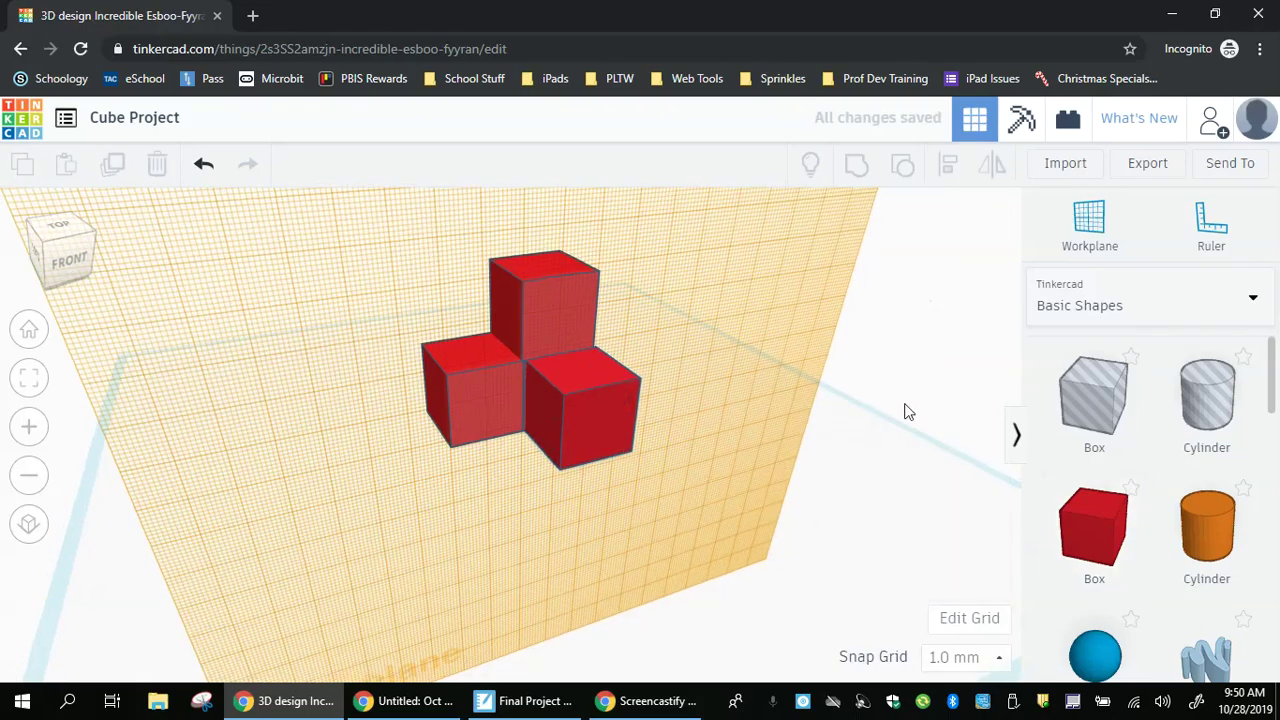
Shift the front box slightly along the workplane so its edges line up with the box behind it.
right_click_drag(907, 411, 689, 397)
left_click(562, 470)
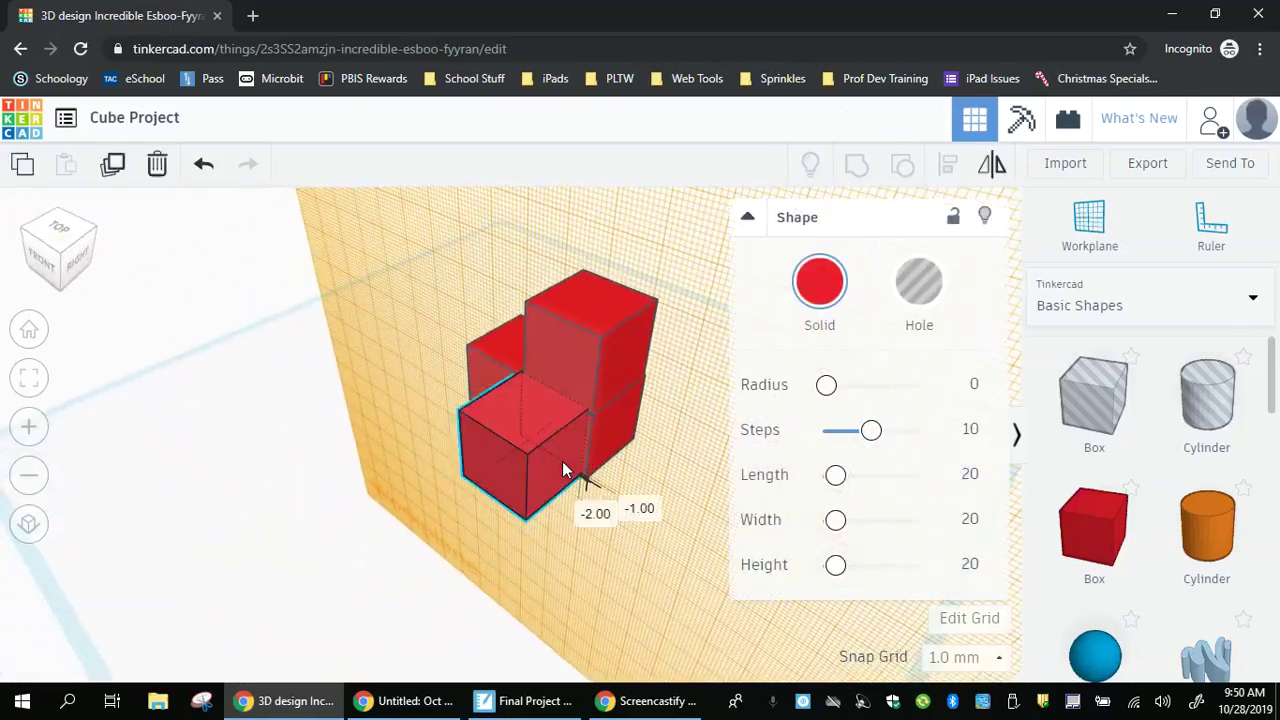
left_click_drag(563, 461, 567, 467)
left_click(700, 466)
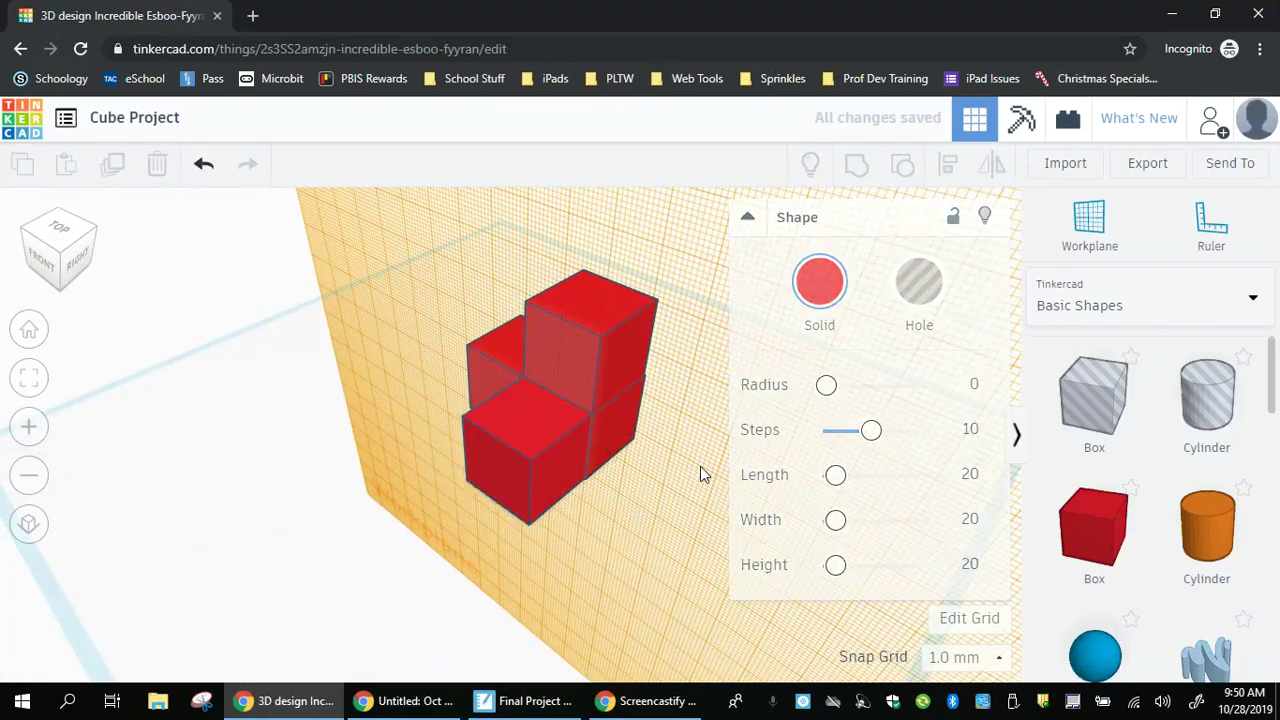
Return the workplane to the original base grid.
right_click_drag(700, 466, 774, 476)
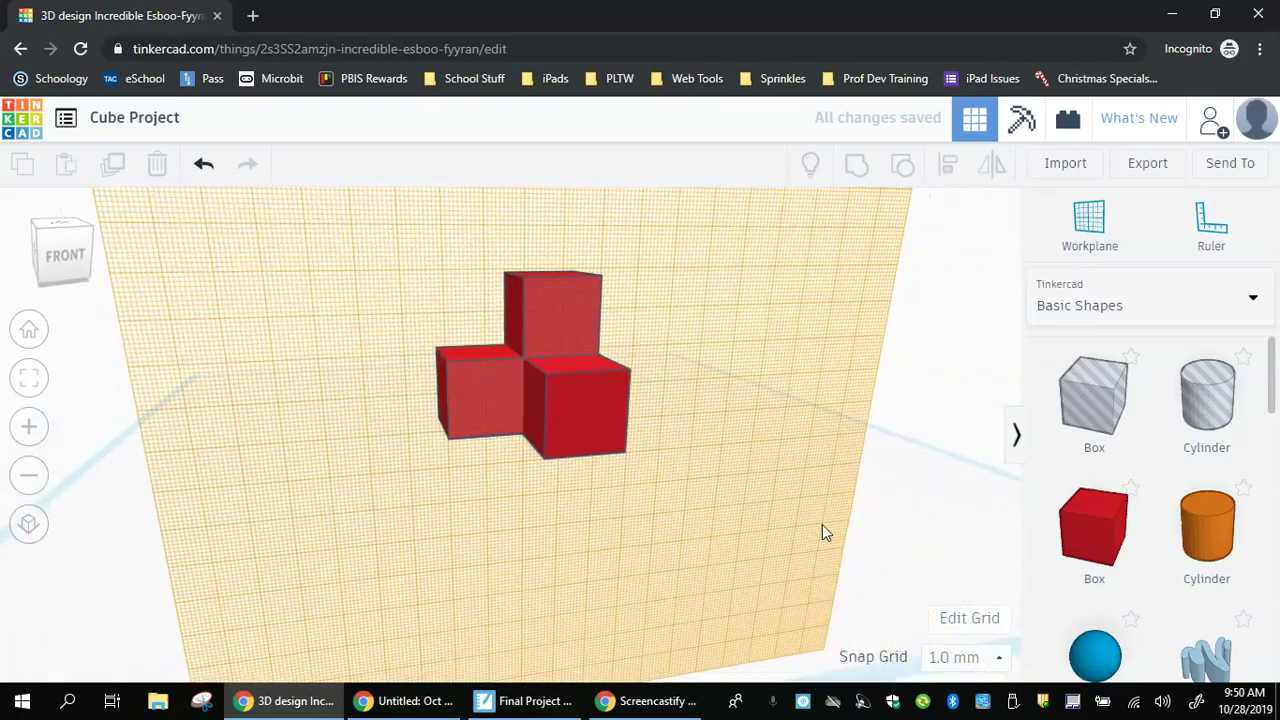
right_click_drag(822, 524, 891, 517)
left_click(1089, 225)
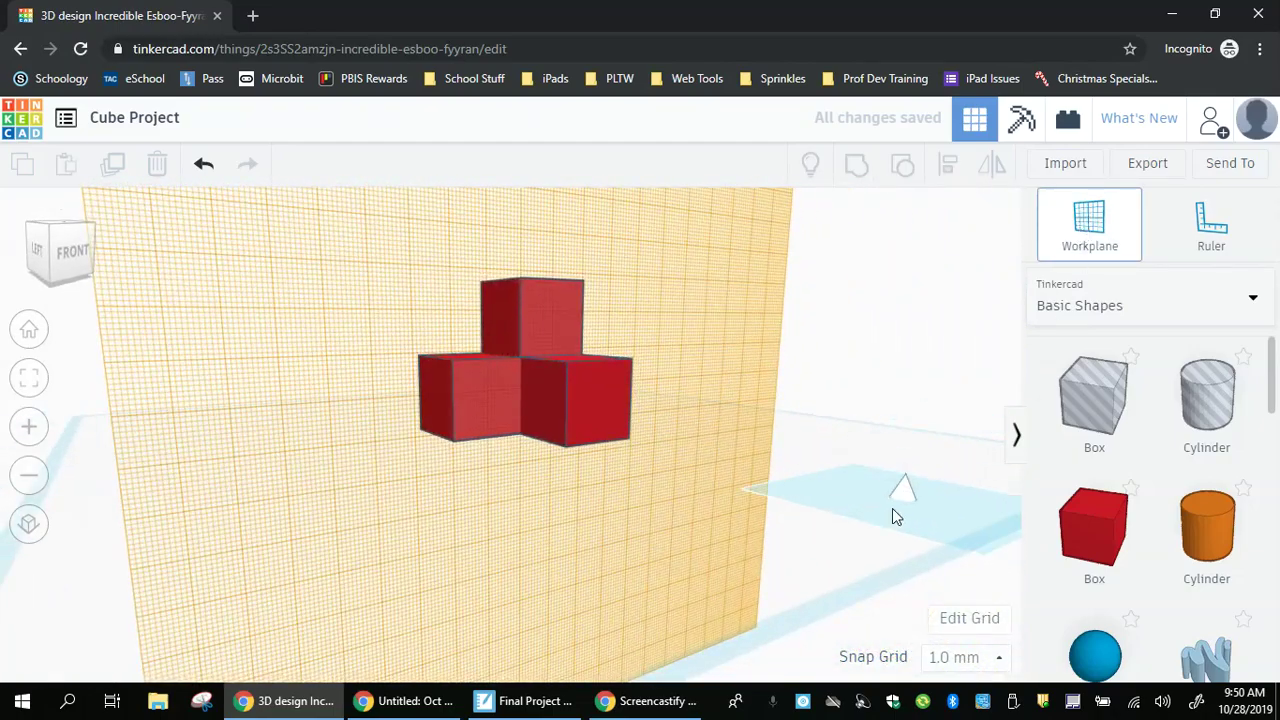
left_click(865, 527)
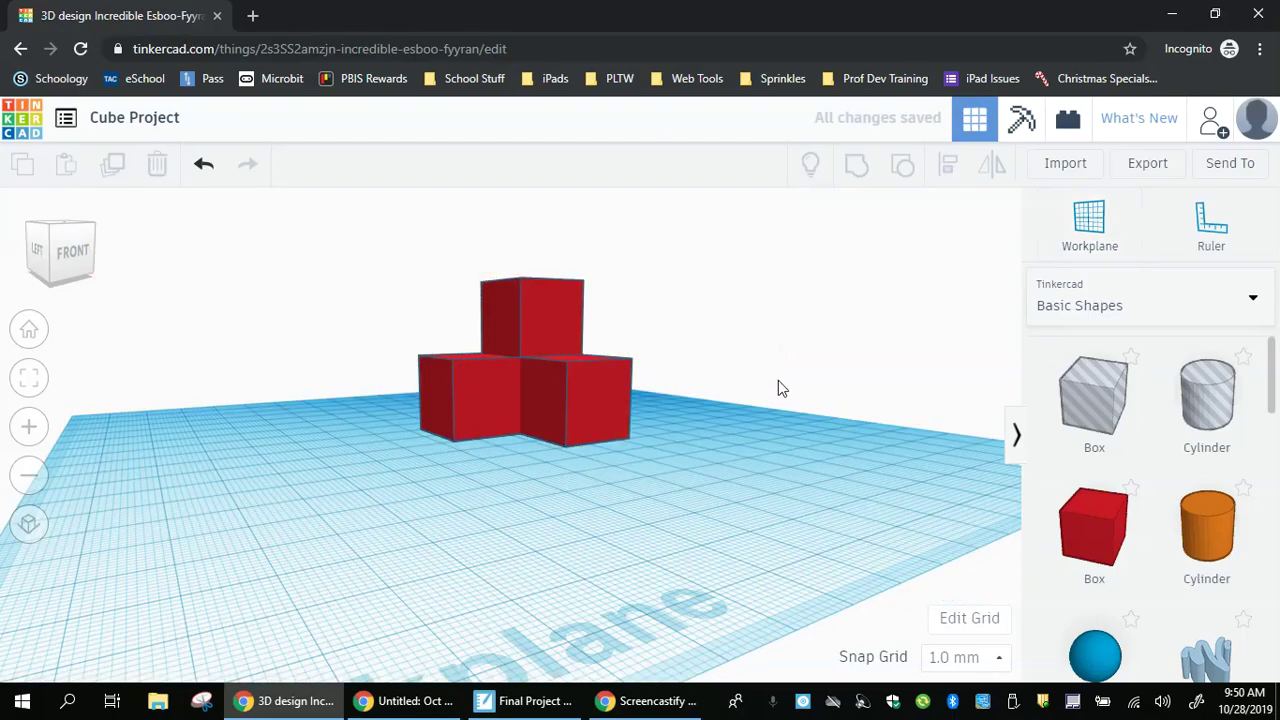
right_click_drag(781, 388, 645, 504)
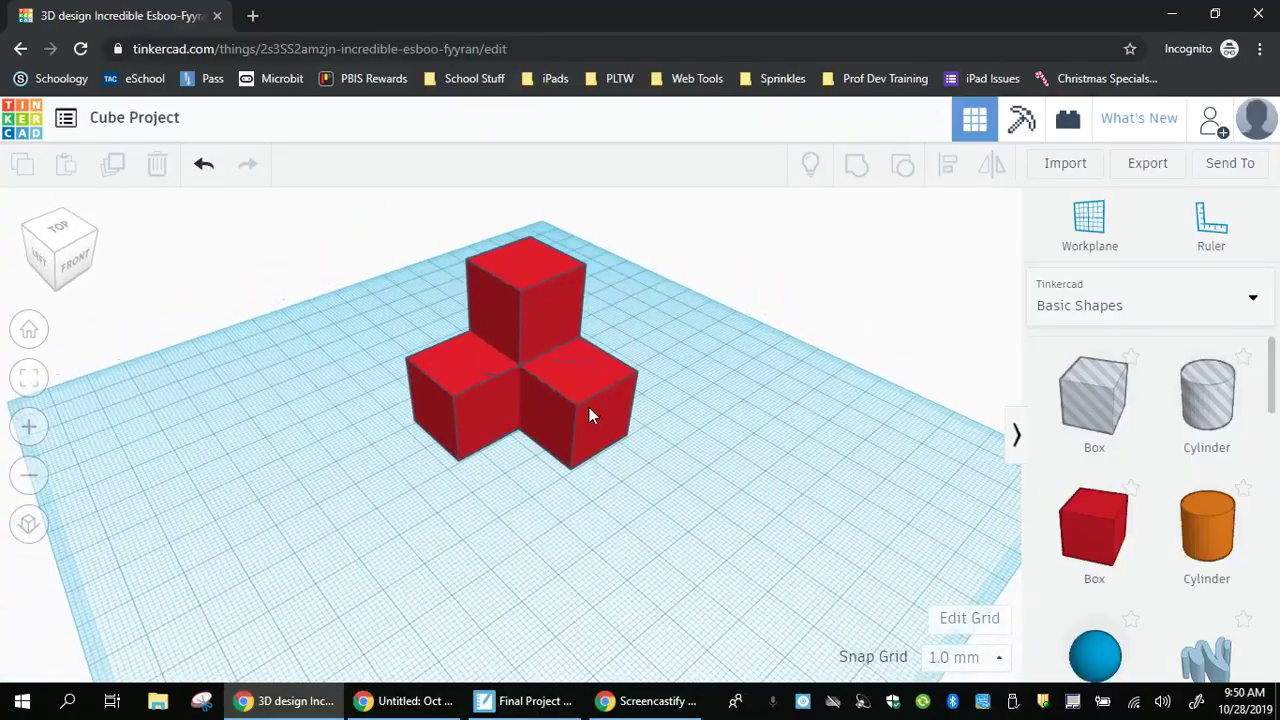
left_click_drag(589, 415, 648, 412)
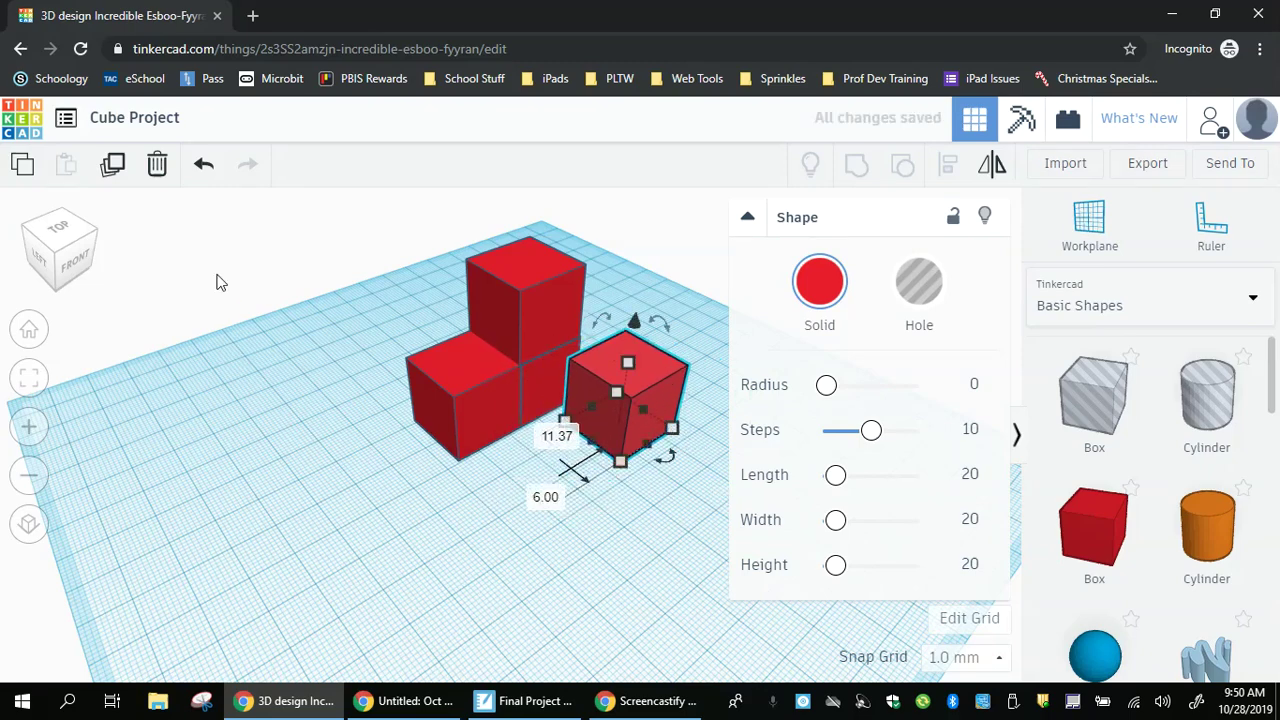
left_click(204, 176)
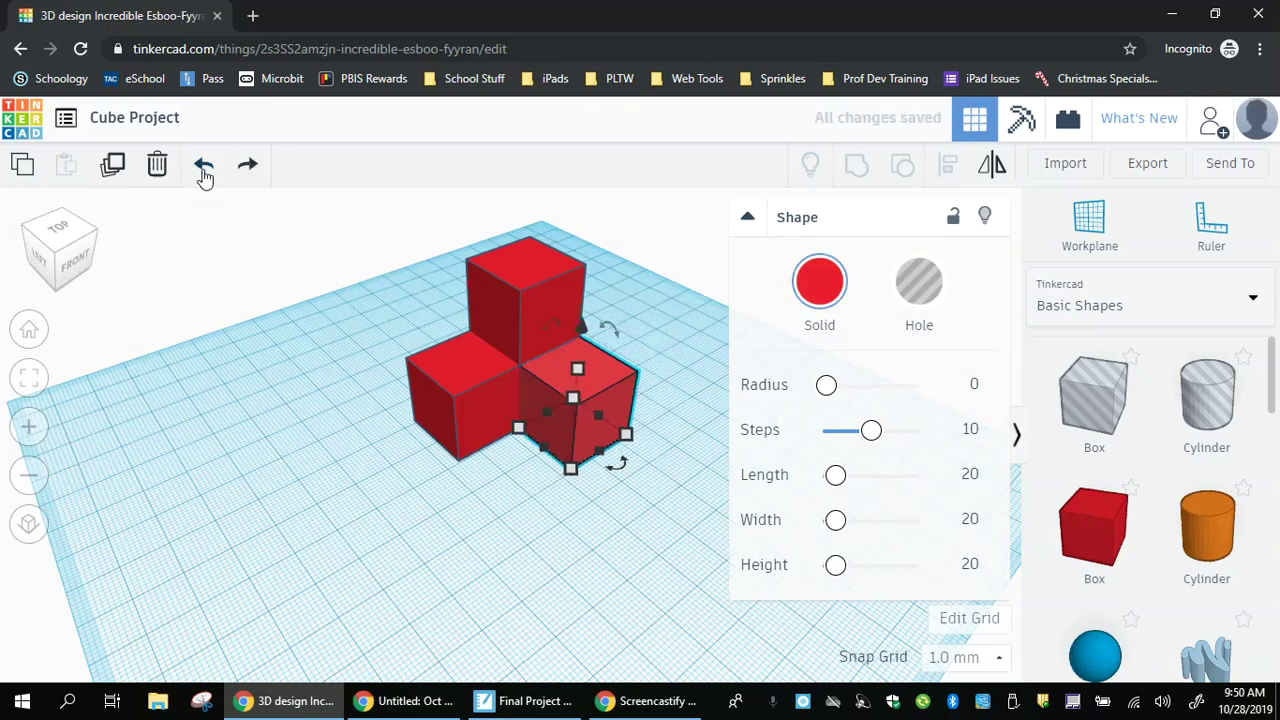
left_click(547, 502)
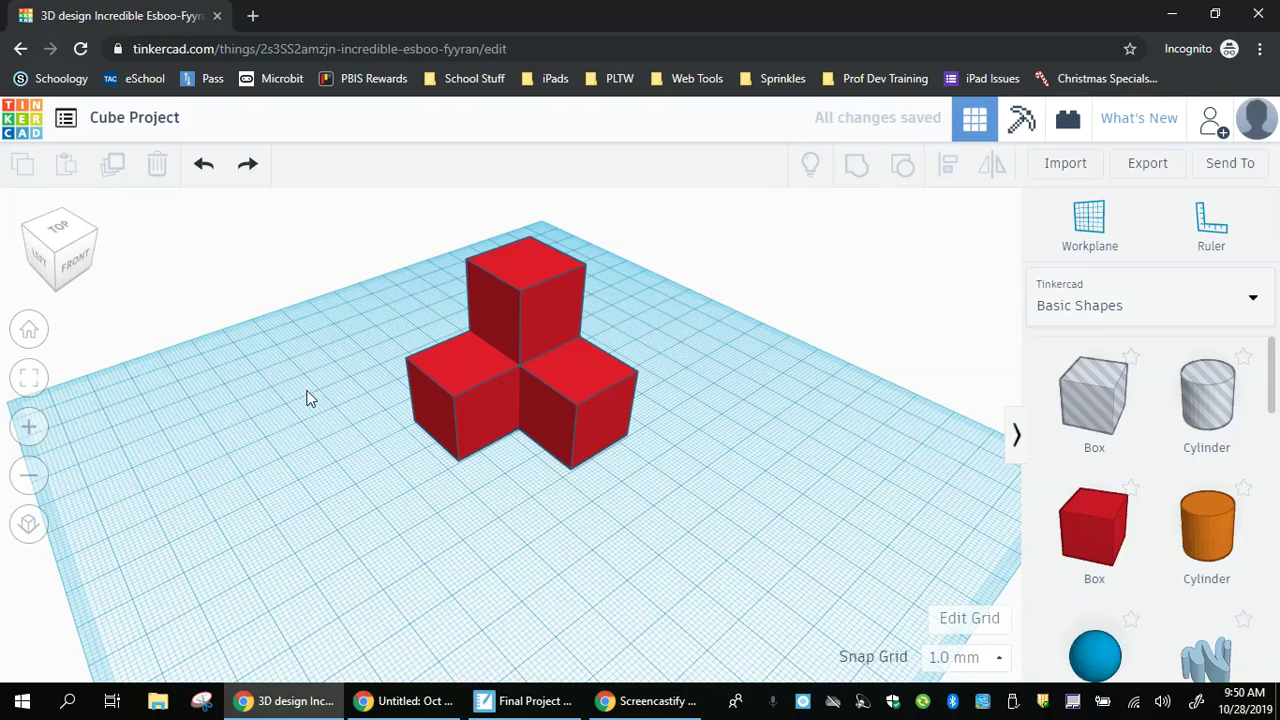
Select all four joined red boxes and group them into a single shape.
right_click_drag(309, 397, 441, 393)
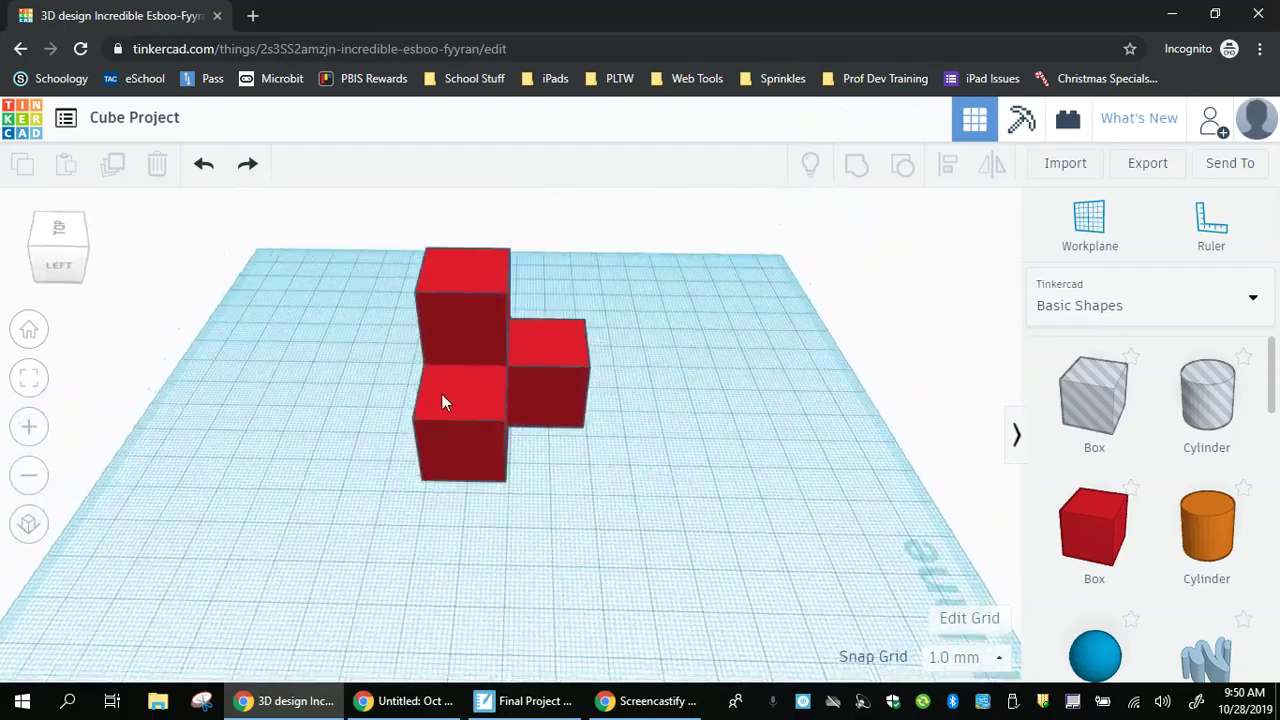
left_click_drag(314, 227, 502, 395)
left_click_drag(595, 457, 633, 507)
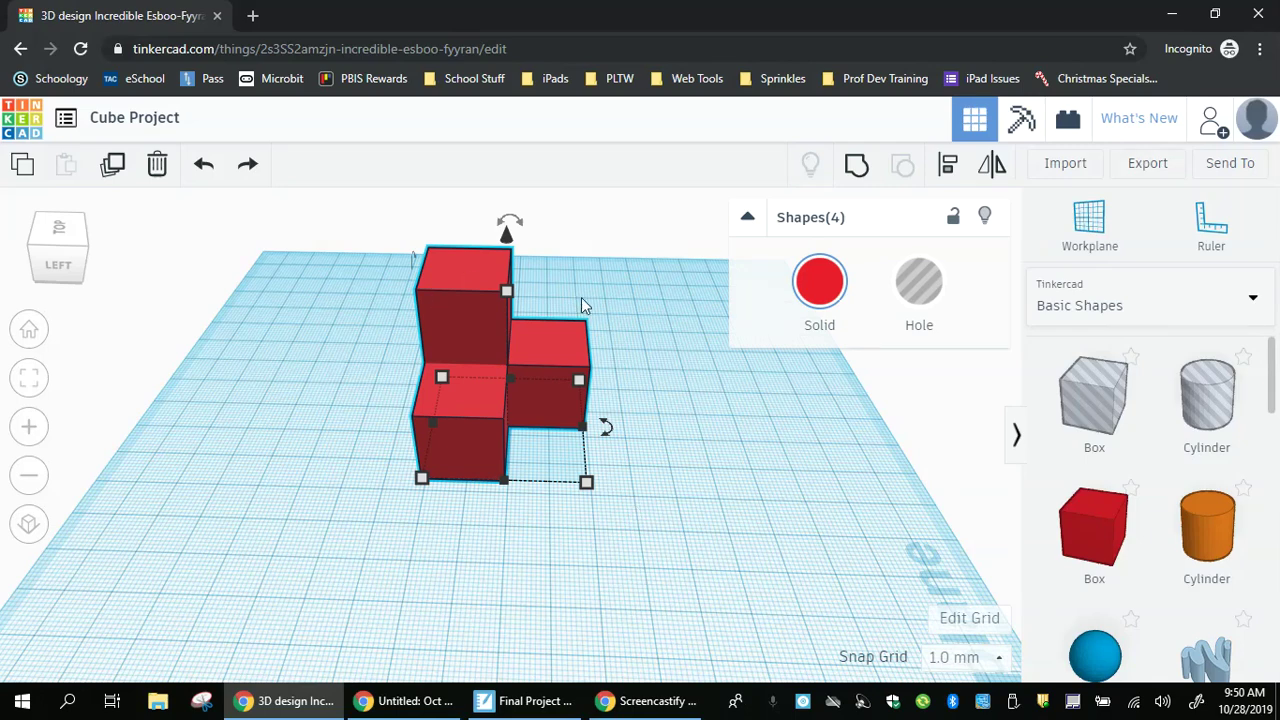
left_click(858, 170)
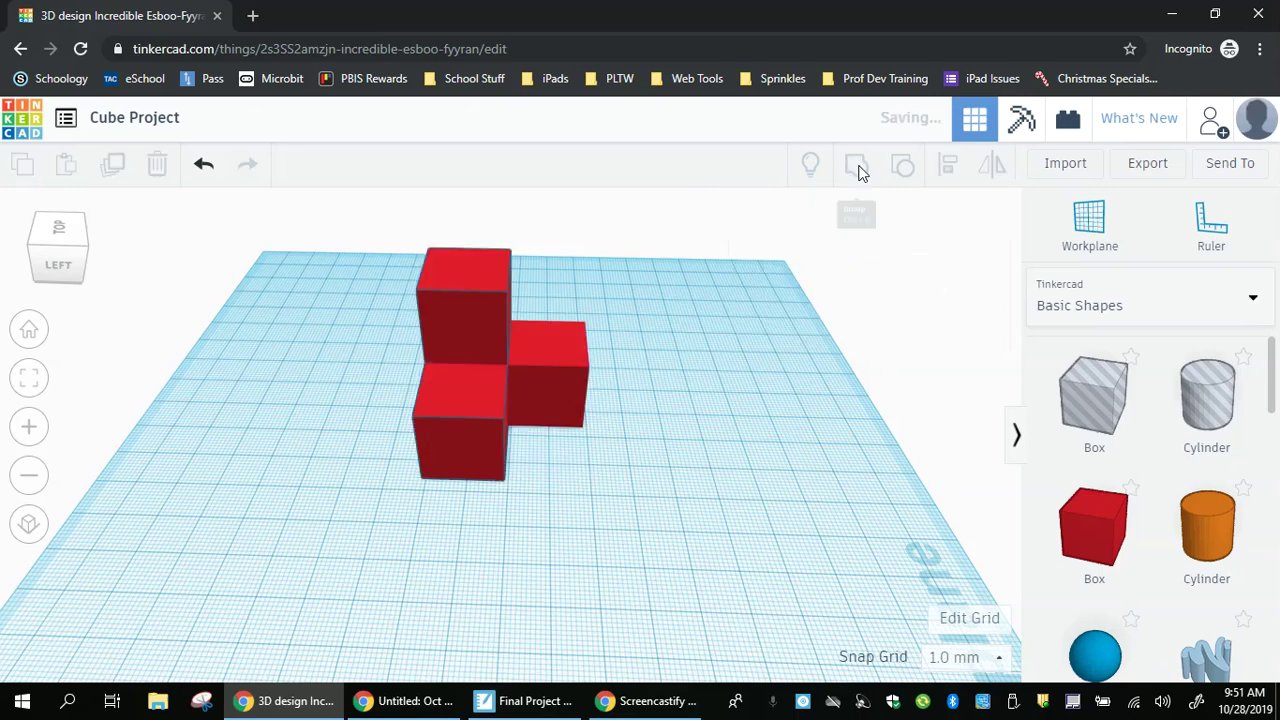
left_click(736, 467)
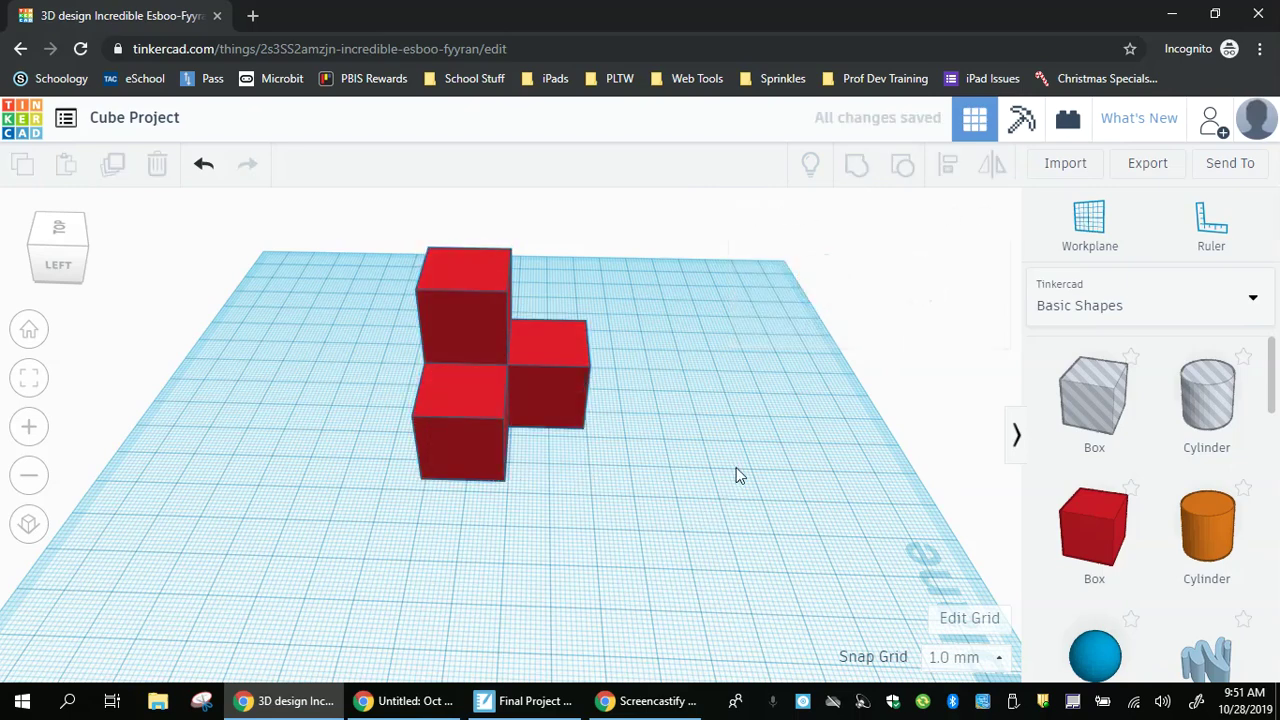
Shift the grouped red shape slightly across the workplane as one piece.
right_click_drag(736, 467, 568, 397)
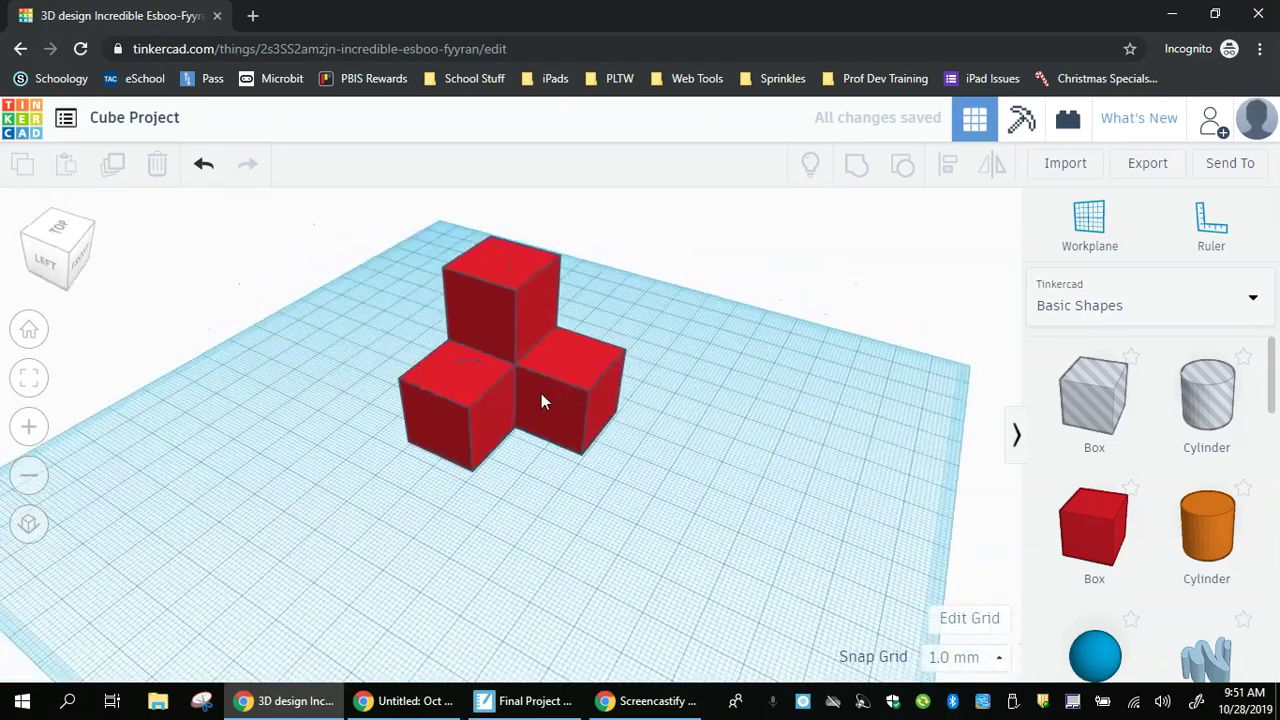
mouse_move(541, 393)
left_mouse_down()
mouse_move(349, 432)
mouse_move(480, 500)
mouse_move(555, 310)
mouse_move(508, 391)
mouse_move(536, 385)
left_mouse_up()
left_click(476, 522)
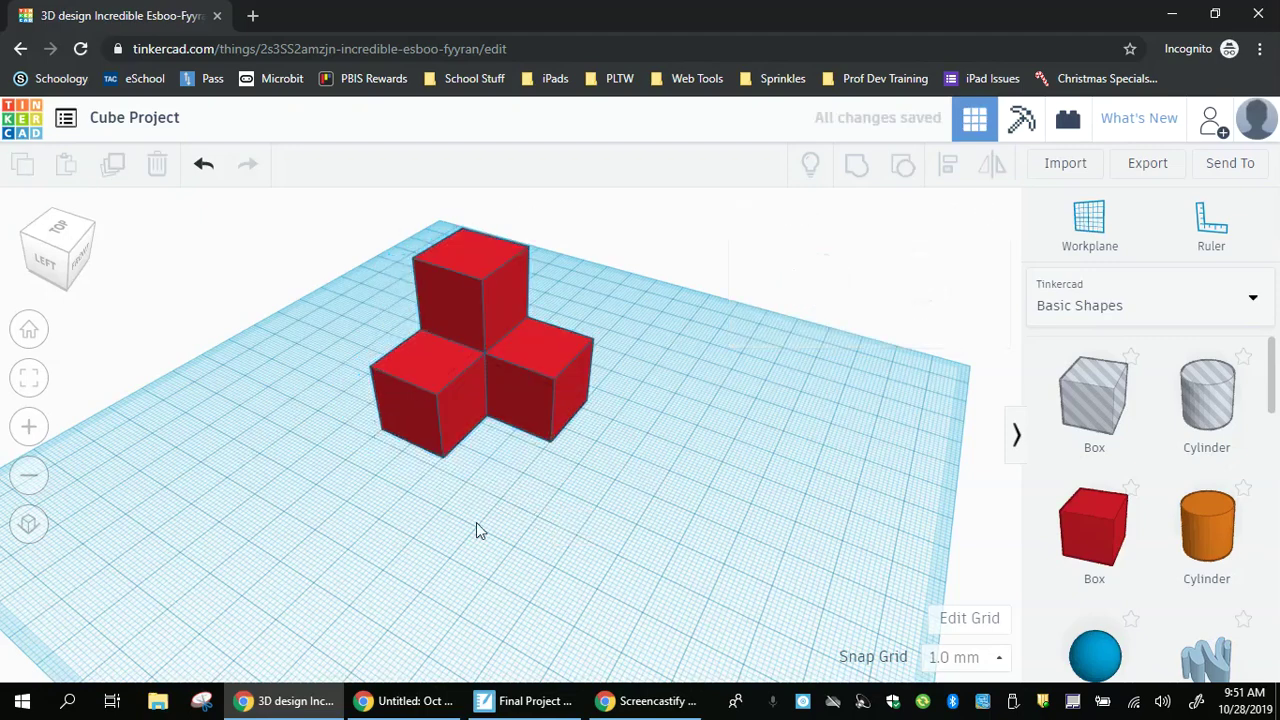
Recolor the grouped cube shape with the medium green preset.
left_click(497, 372)
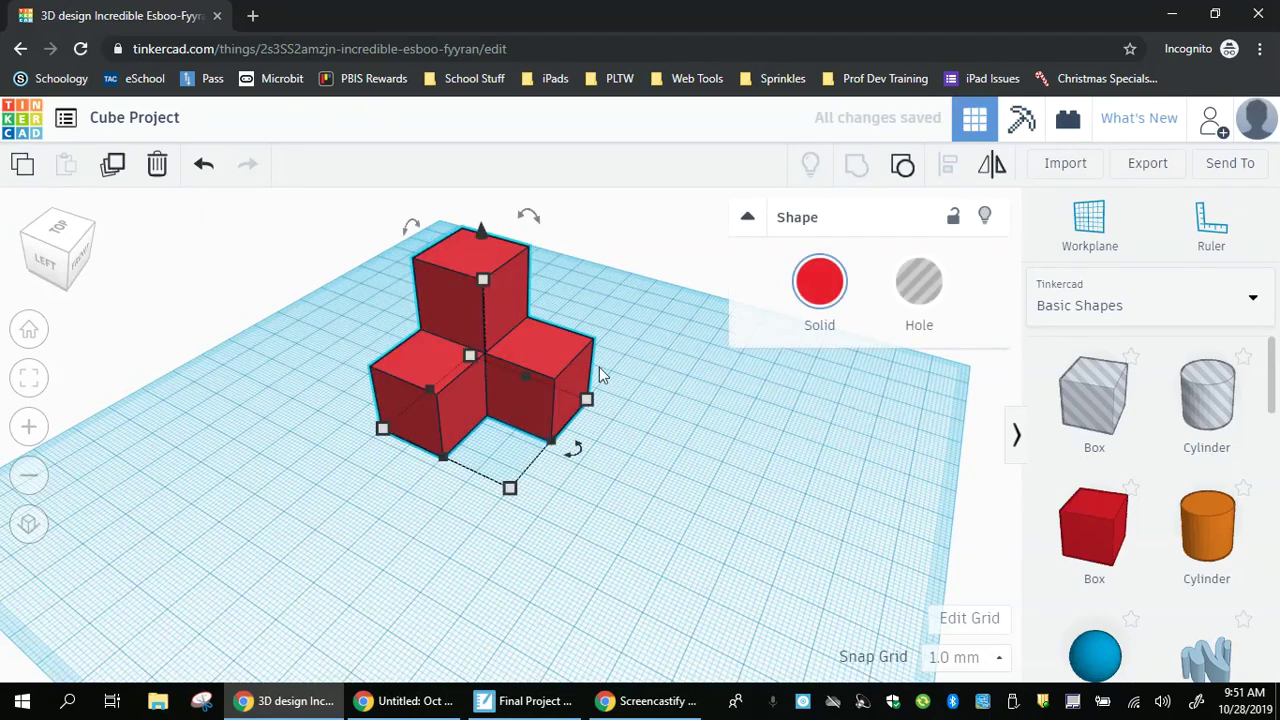
left_click(825, 289)
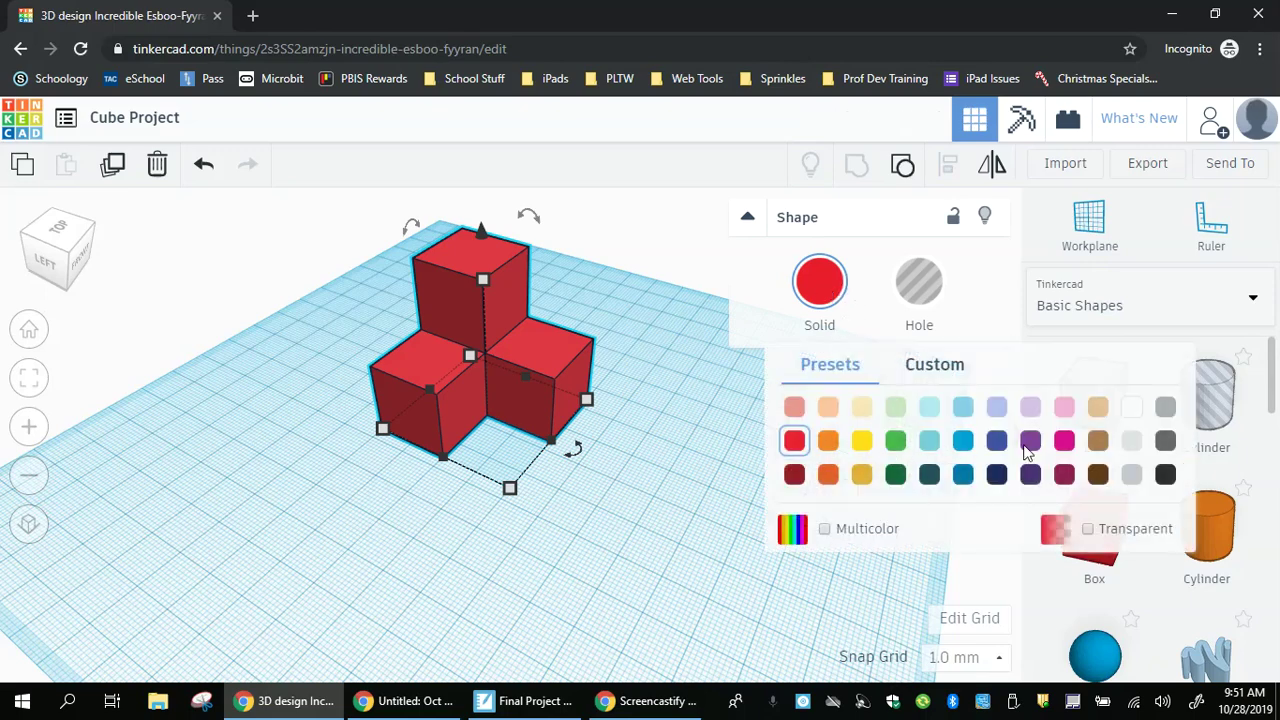
left_click(896, 442)
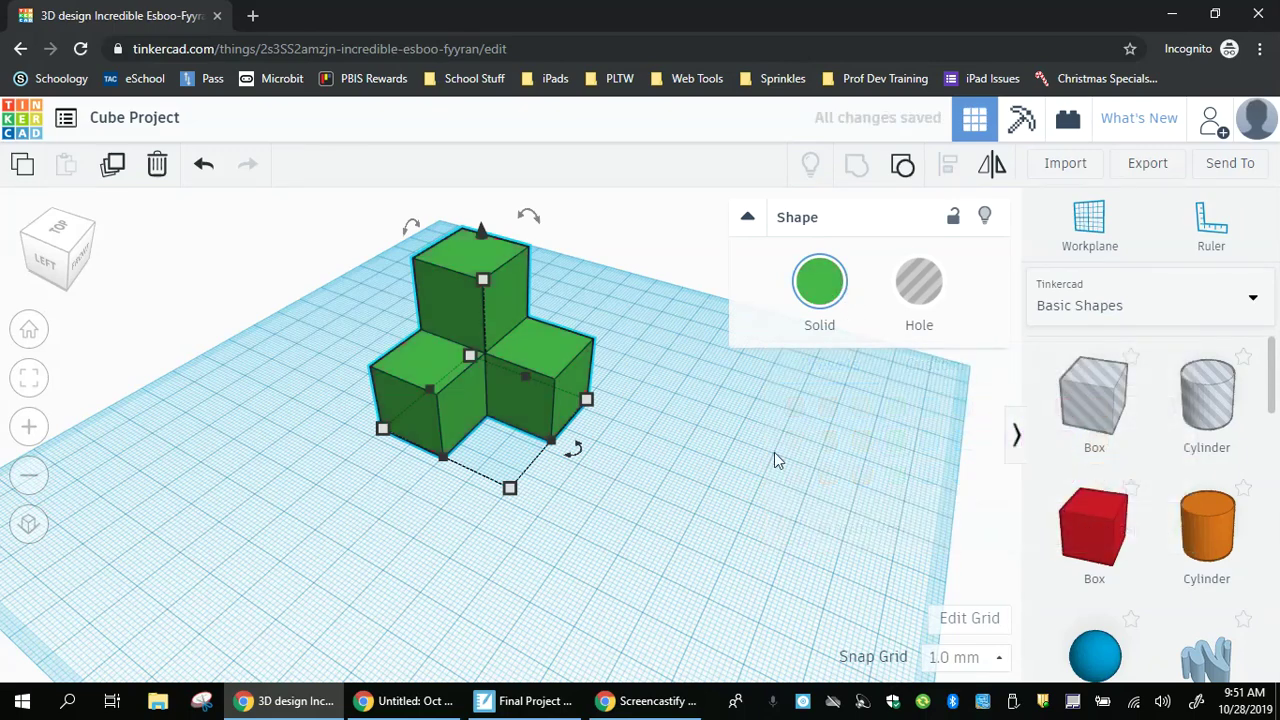
left_click(697, 463)
Move the green shape about -42 mm and 36 mm toward the workplane's back corner and place a new red box in the open space.
left_click_drag(554, 389, 492, 283)
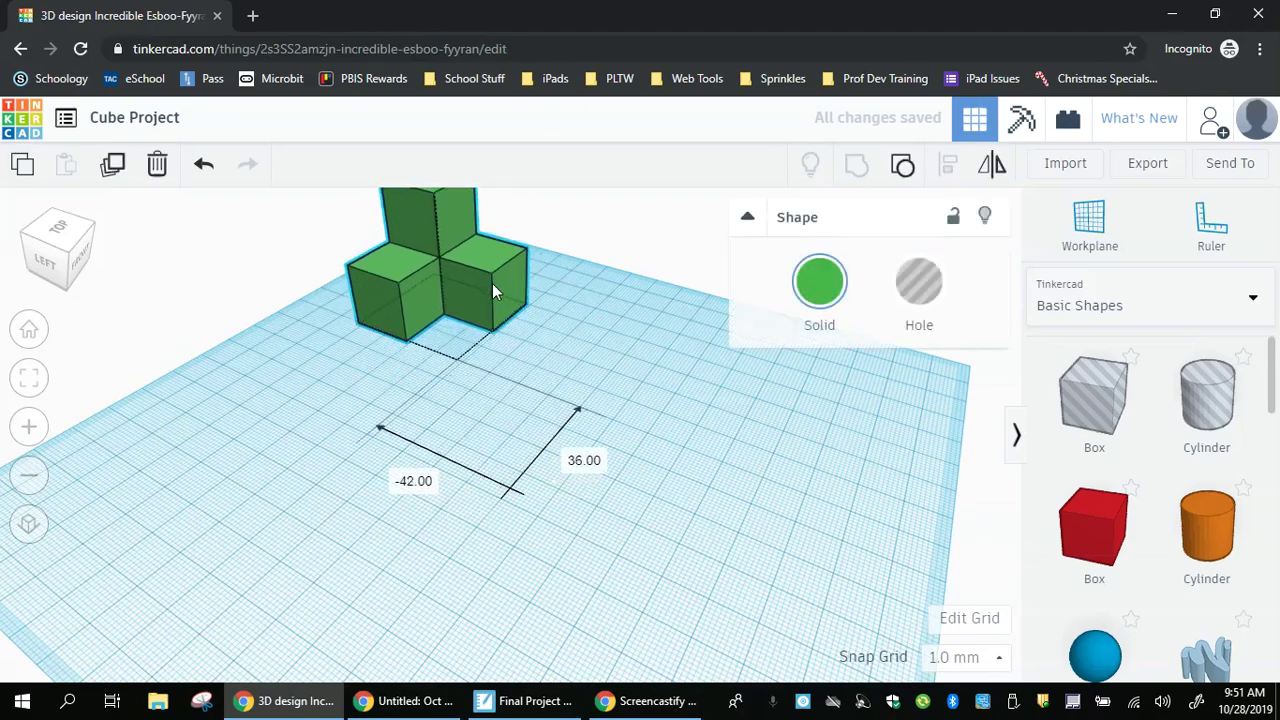
left_click(682, 427)
right_click_drag(682, 427, 747, 410)
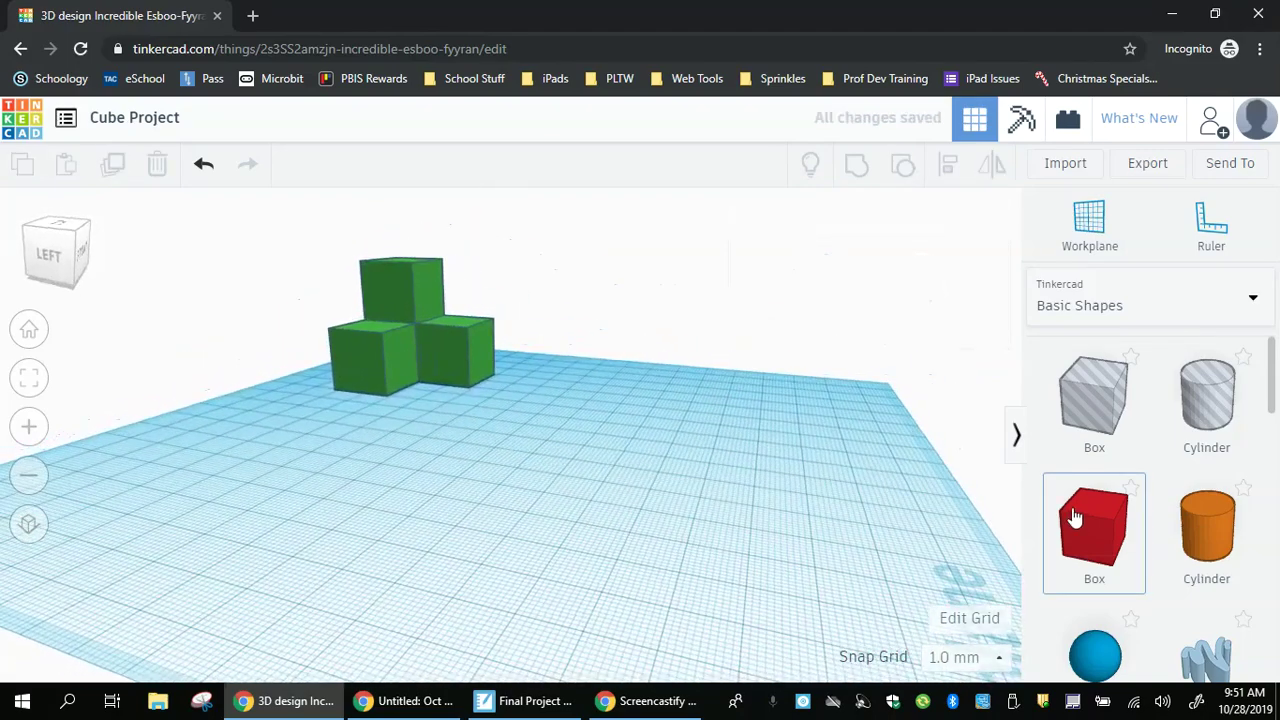
left_click_drag(1087, 525, 621, 505)
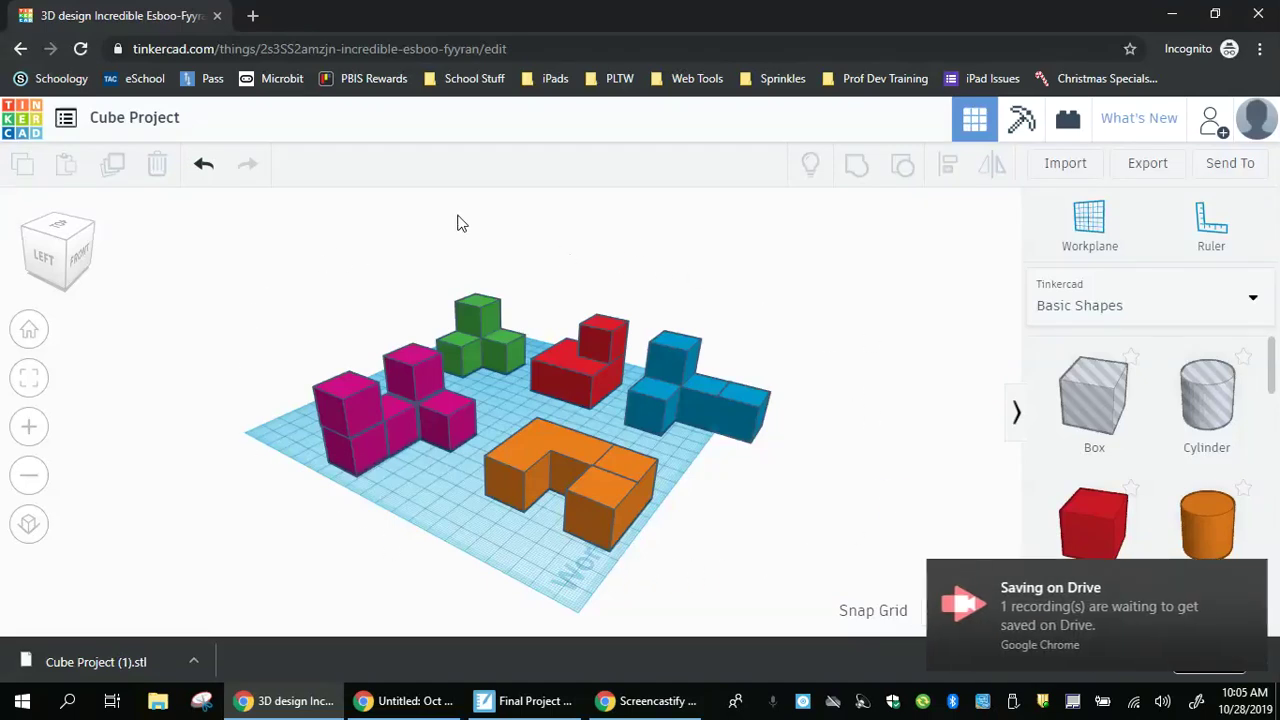
Dismiss the Drive notification and export everything in the design as an .STL file for 3D printing.
left_click(1248, 579)
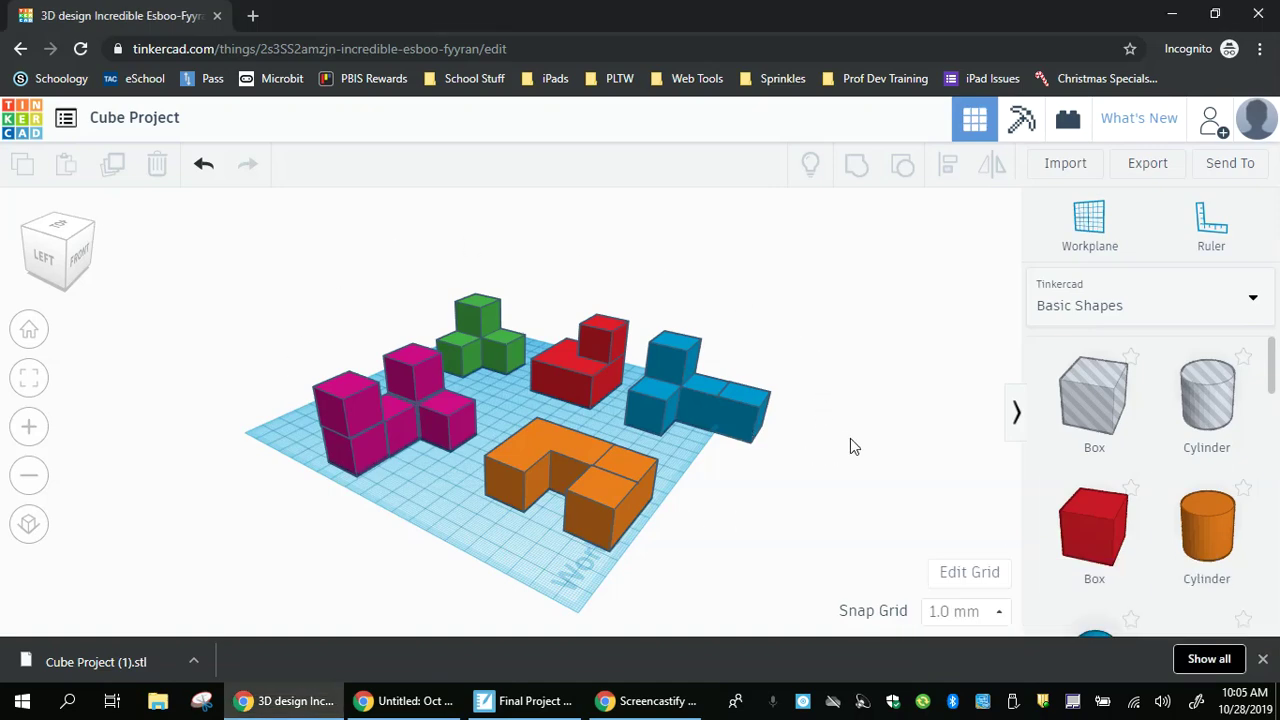
scroll(850, 438, "up", 3)
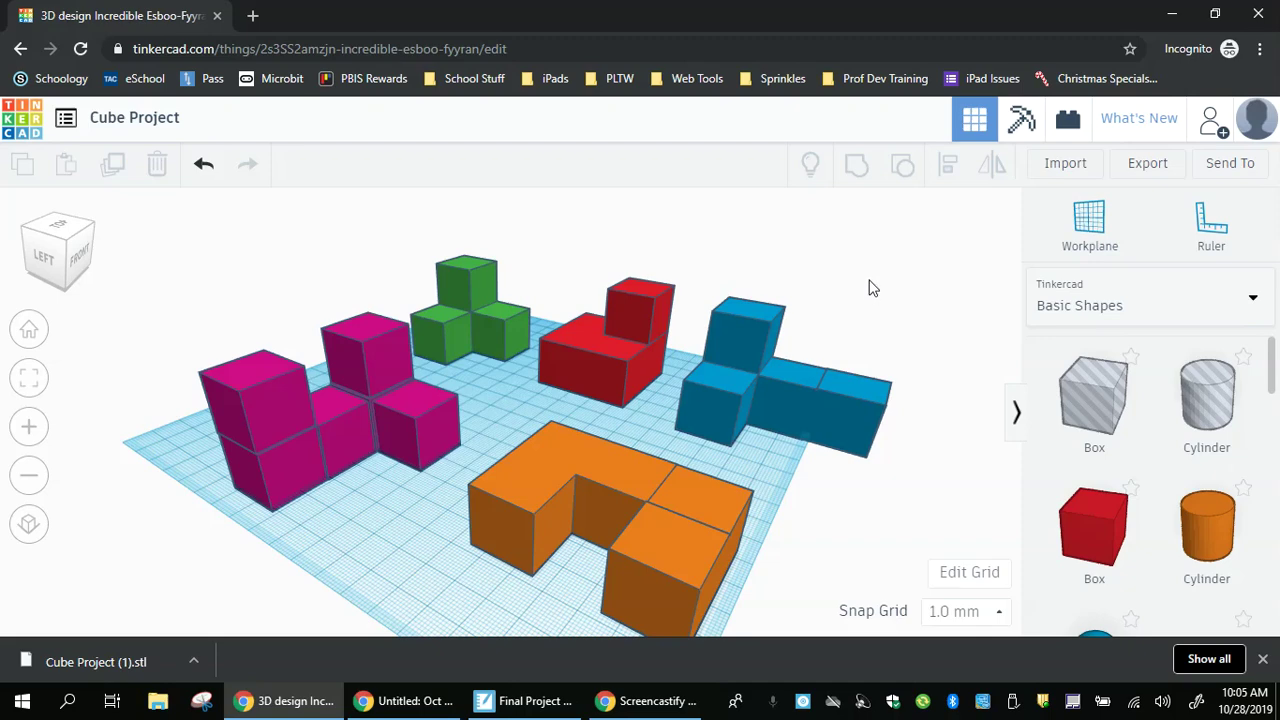
left_click(1144, 165)
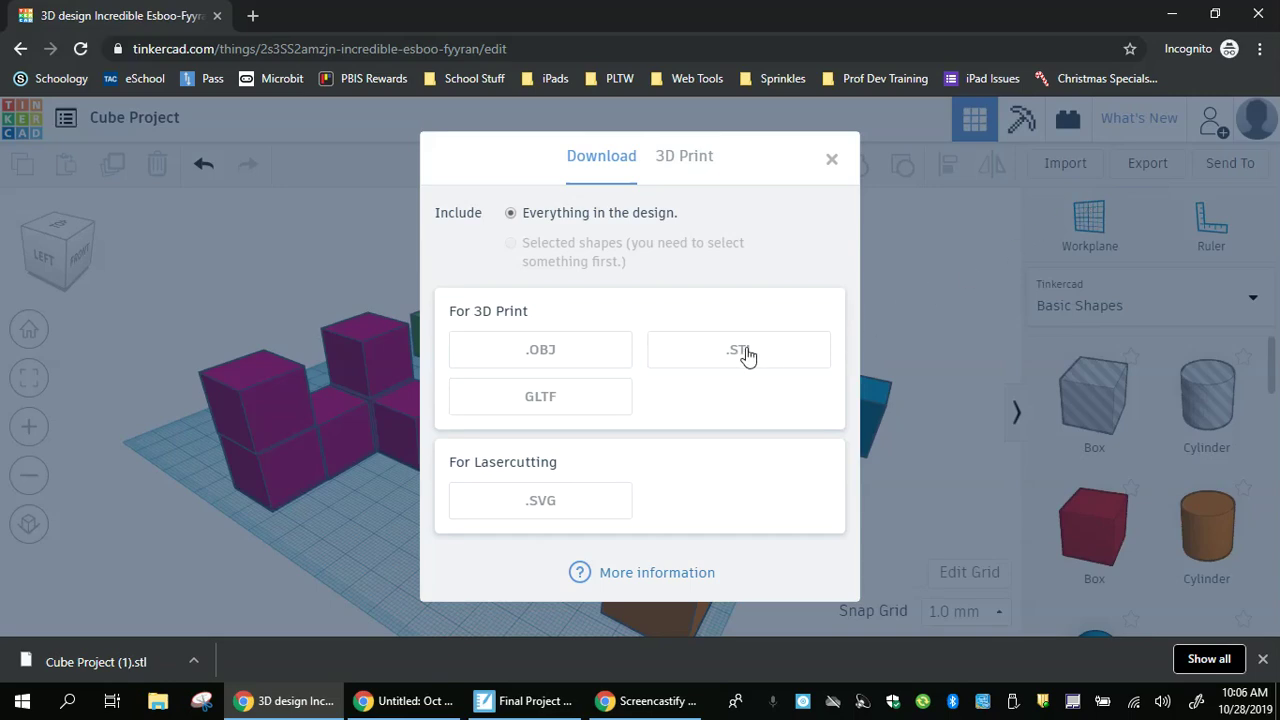
left_click(740, 351)
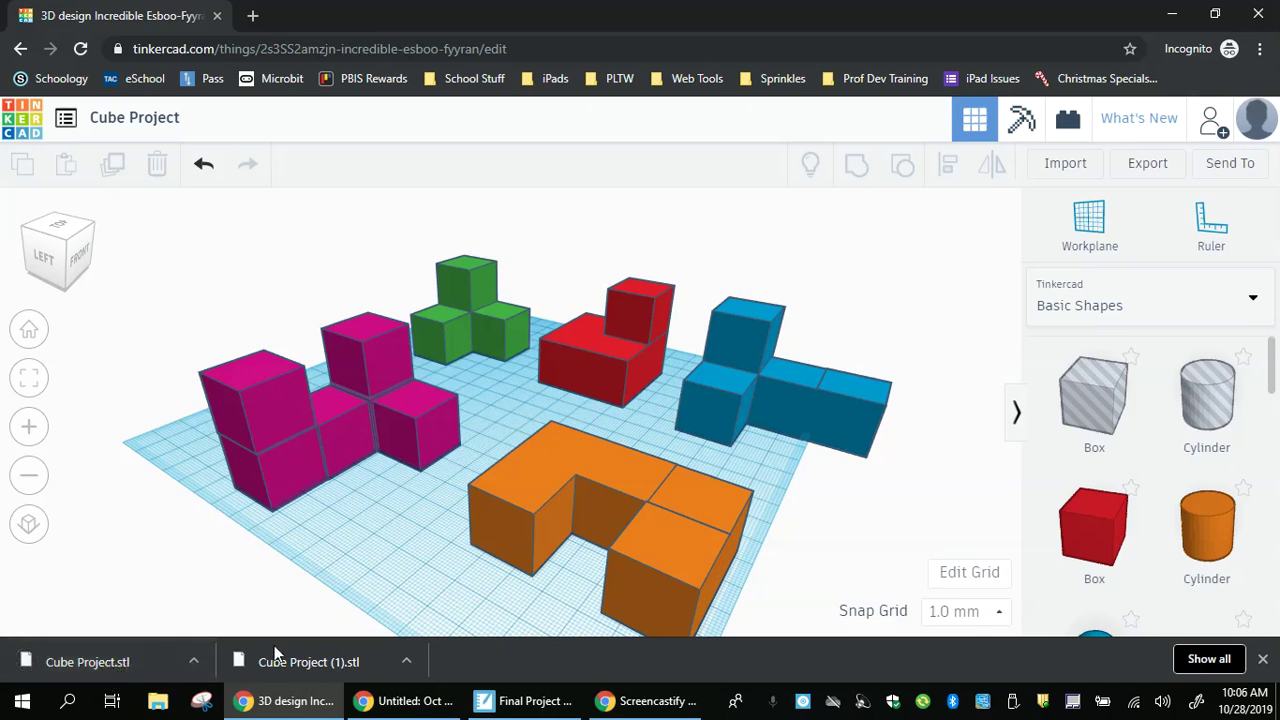
Show the downloaded Cube Project.stl in its folder, send it to Documents, and minimize the Downloads window.
left_click(193, 662)
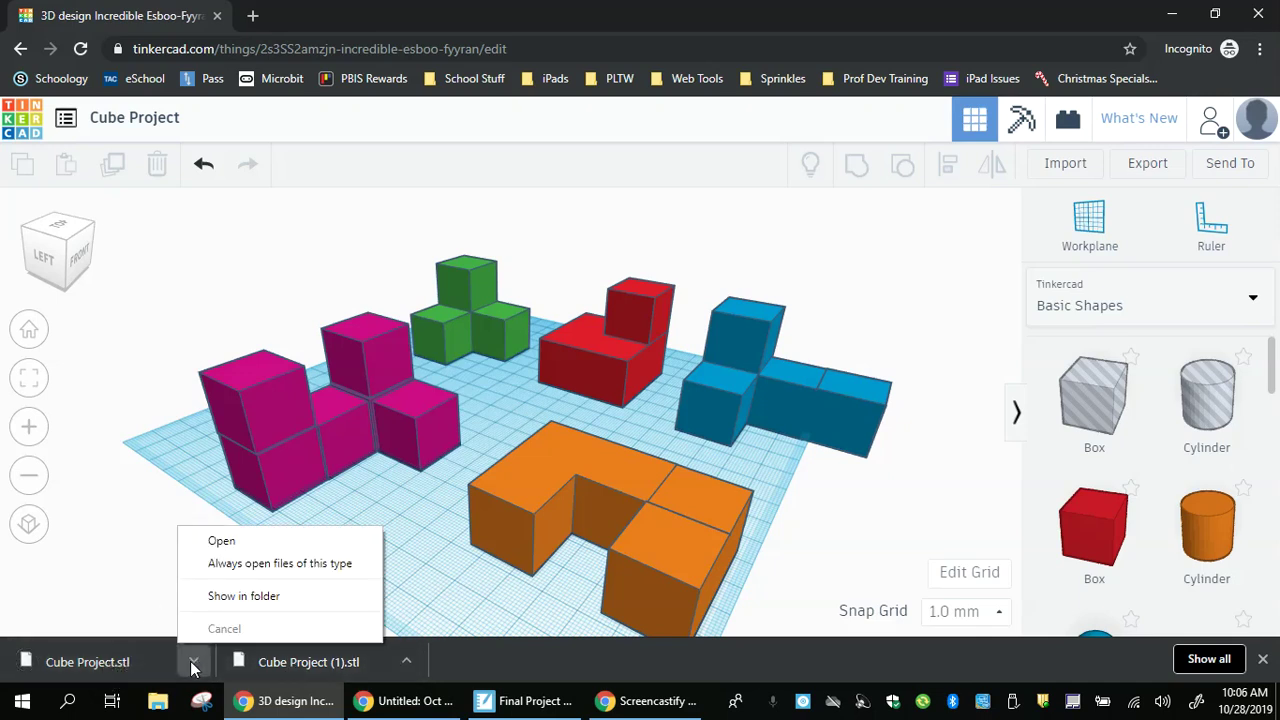
left_click(228, 602)
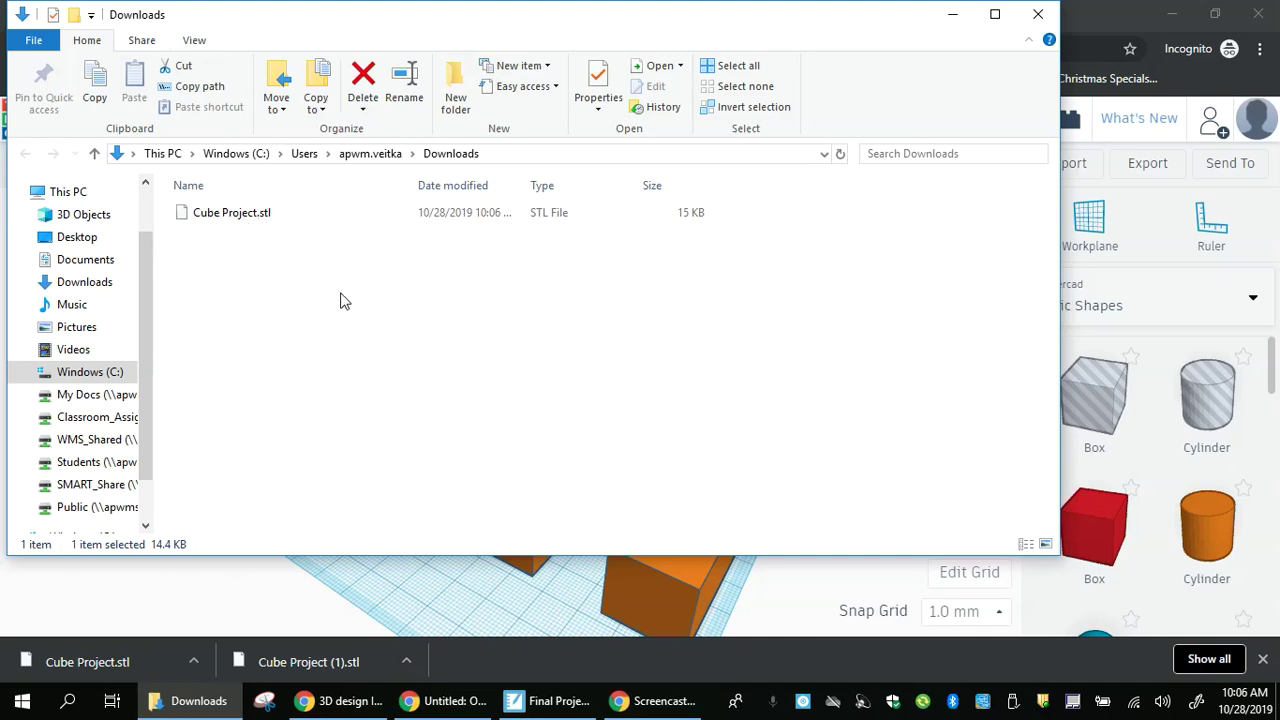
right_click(236, 221)
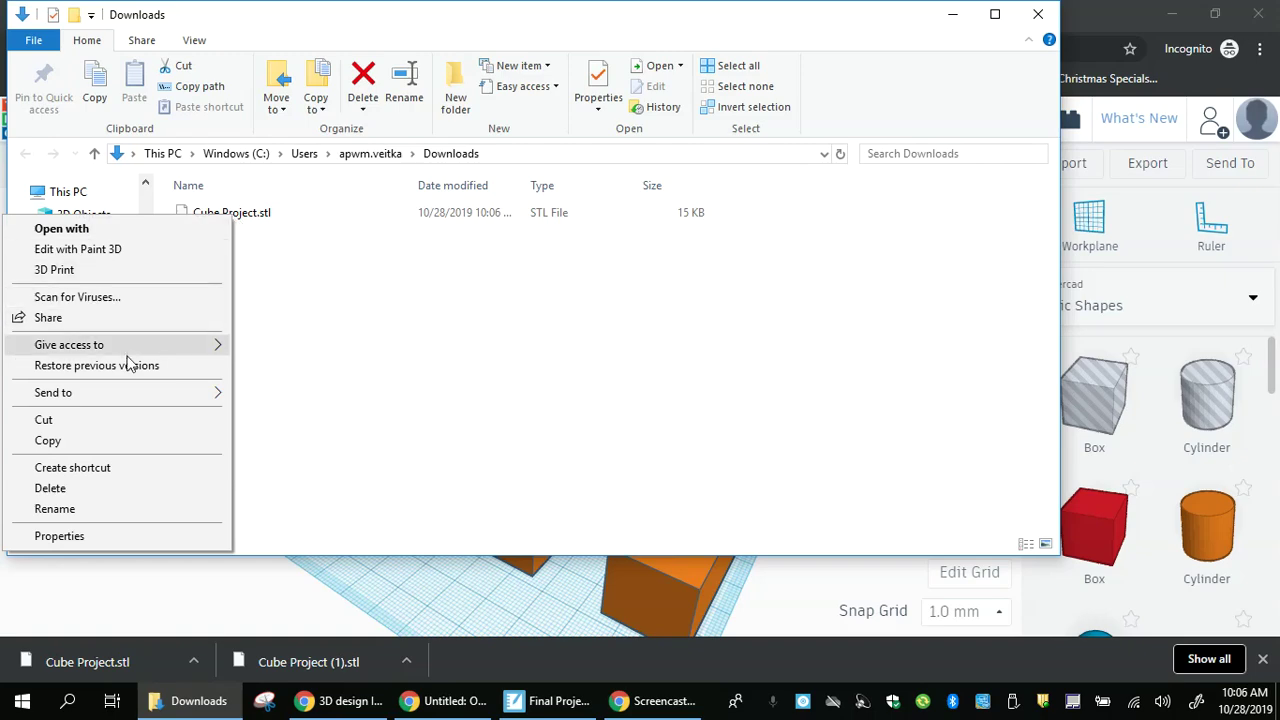
mouse_move(216, 393)
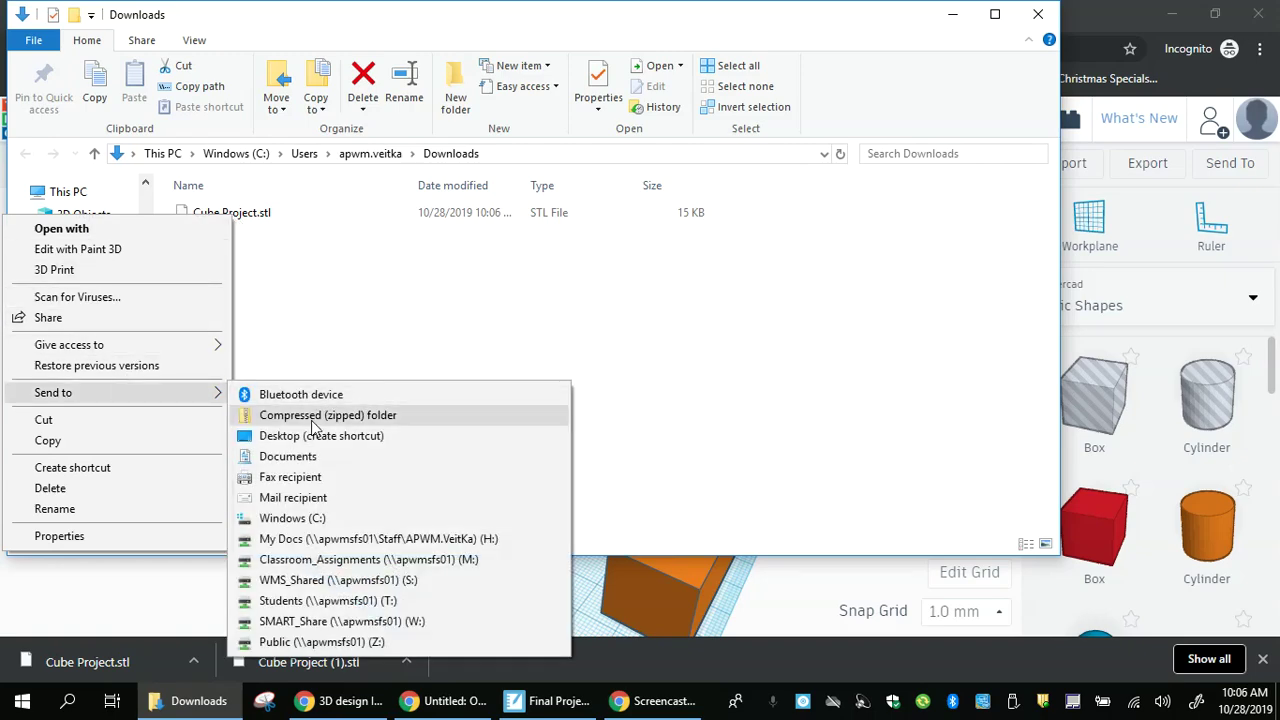
left_click(288, 456)
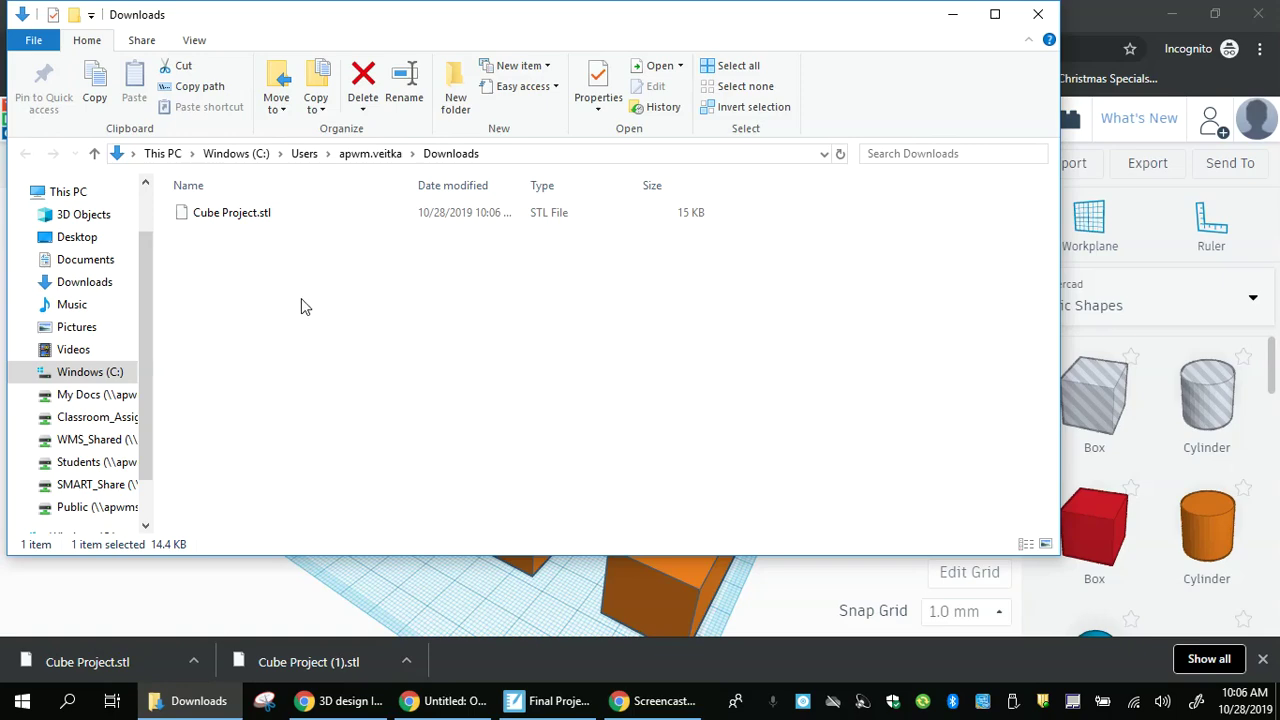
left_click(953, 14)
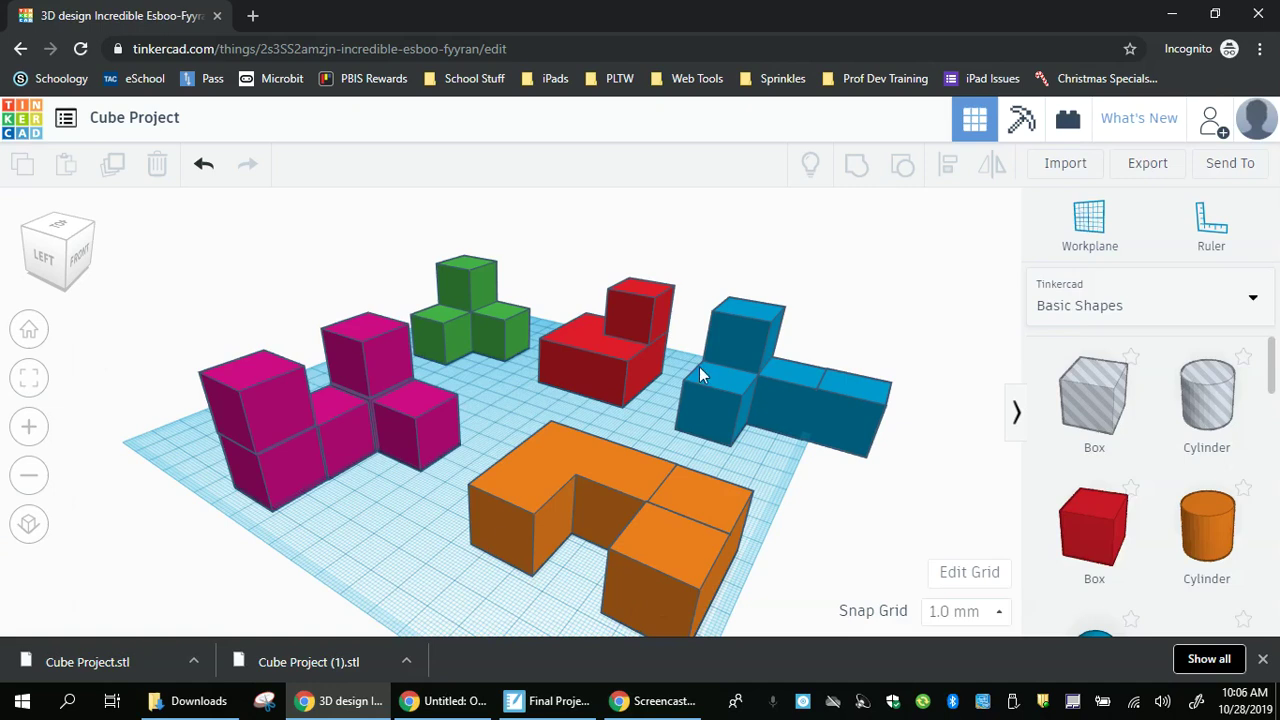
left_click(650, 700)
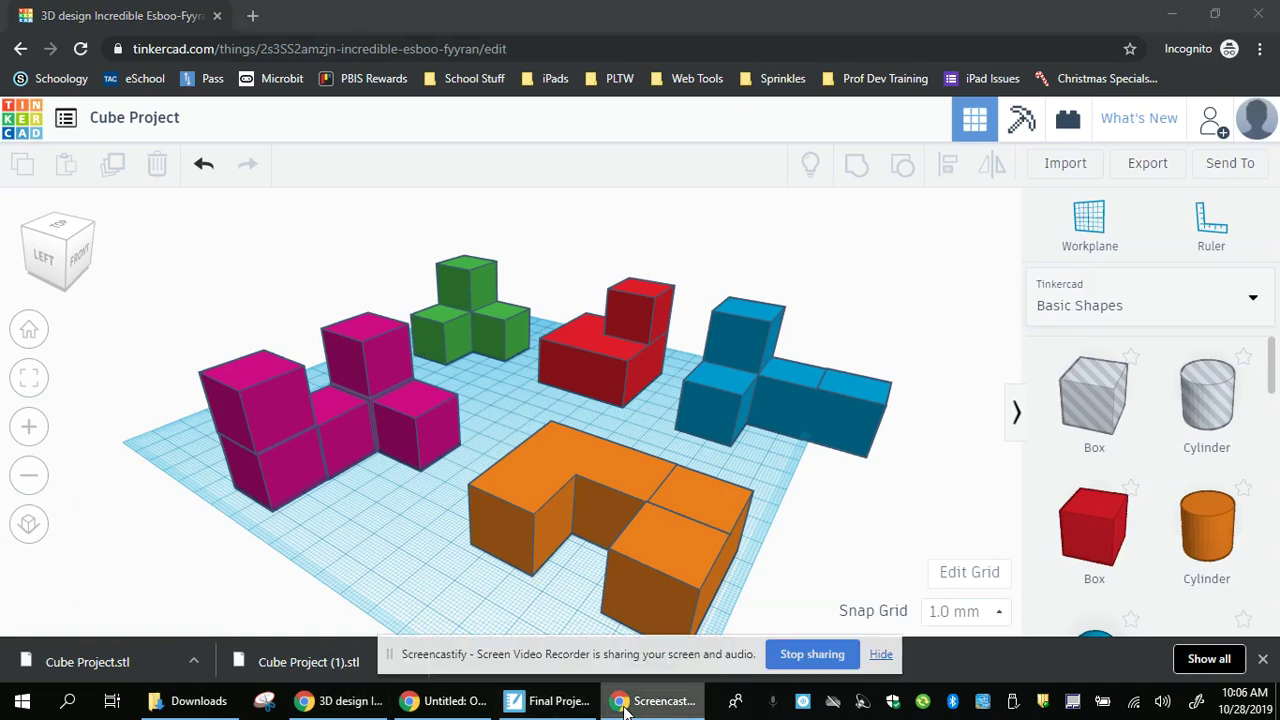